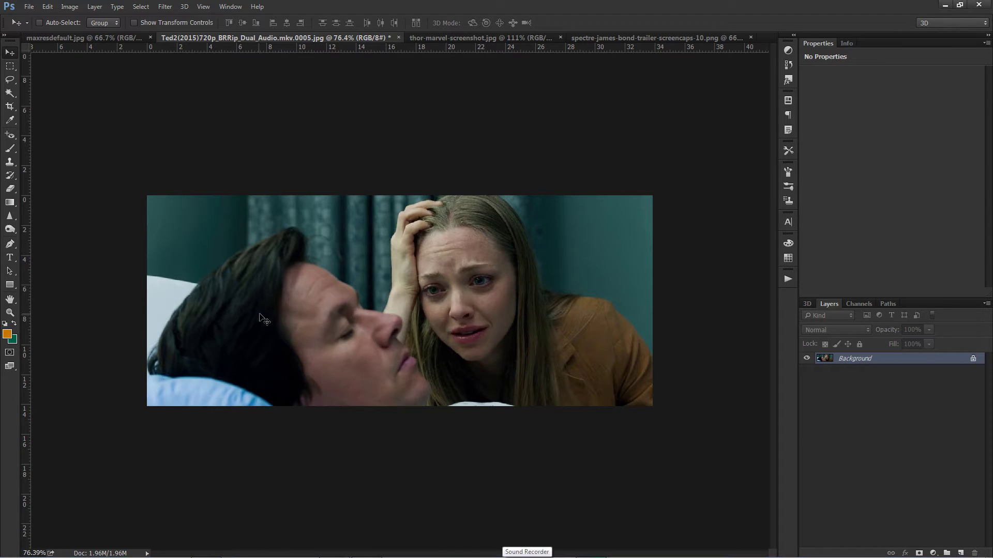
- Check the orange c97705 swatch, then swap colours so teal 065f4f becomes the foreground
left_click(8, 335)
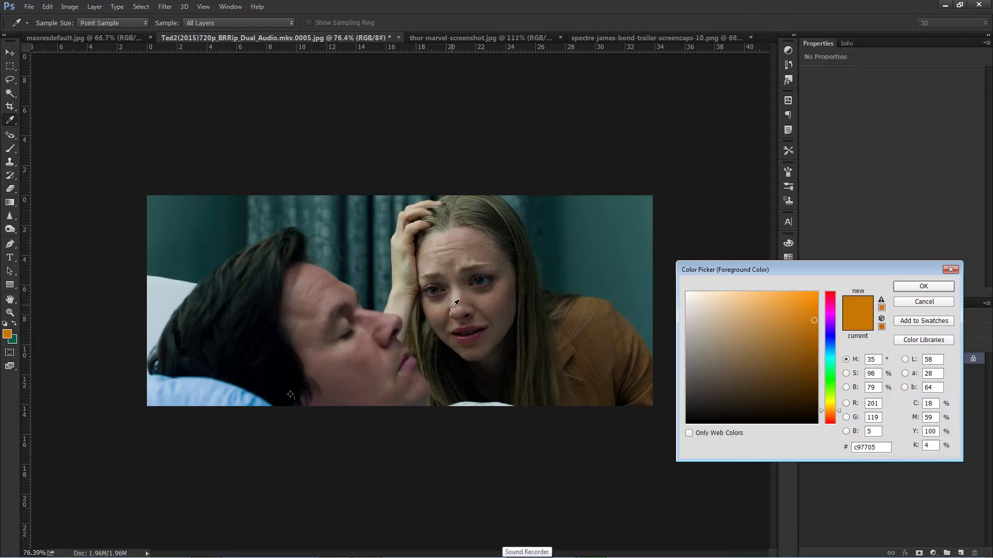
left_click(912, 305)
left_click(15, 324)
left_click(7, 334)
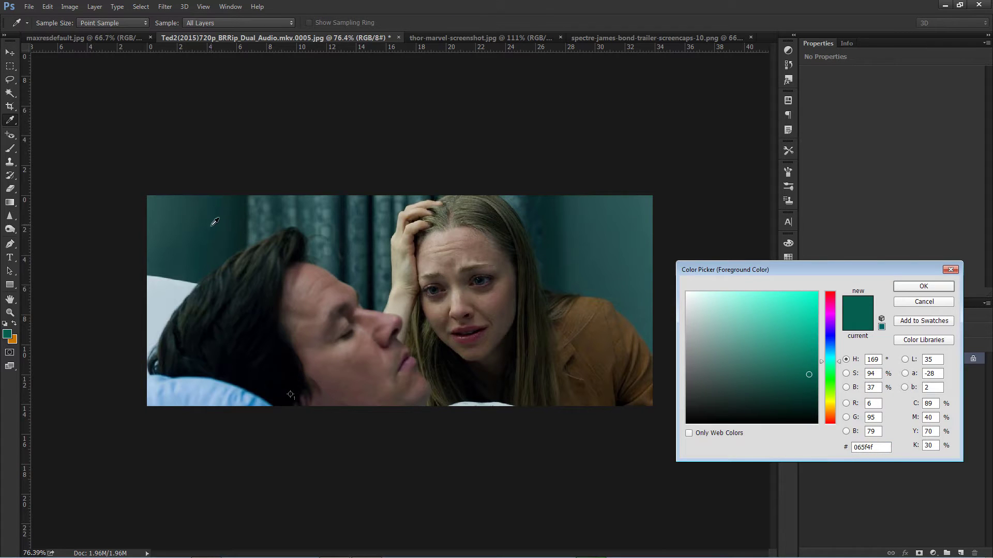
left_click(923, 302)
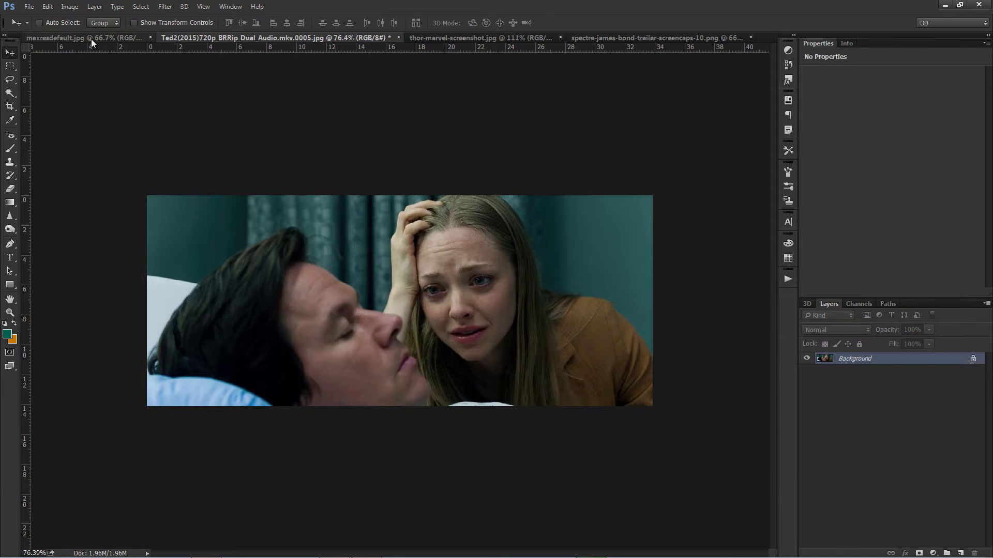
left_click(91, 39)
left_click(414, 37)
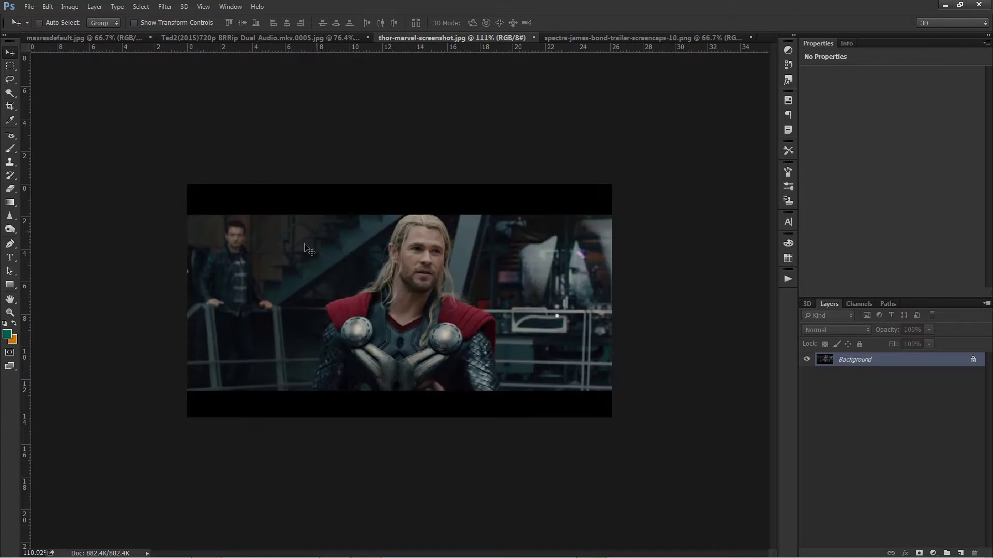
left_click(663, 39)
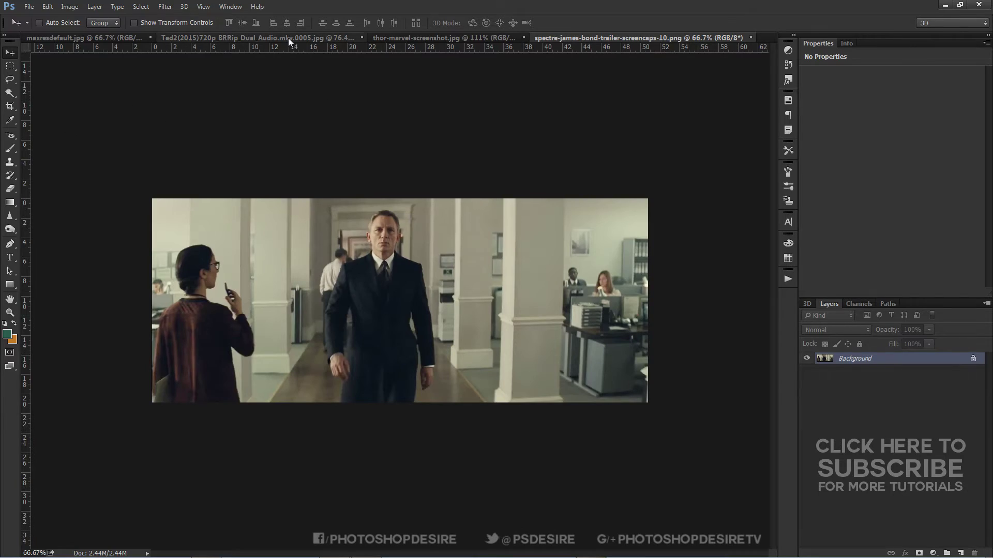
left_click(288, 38)
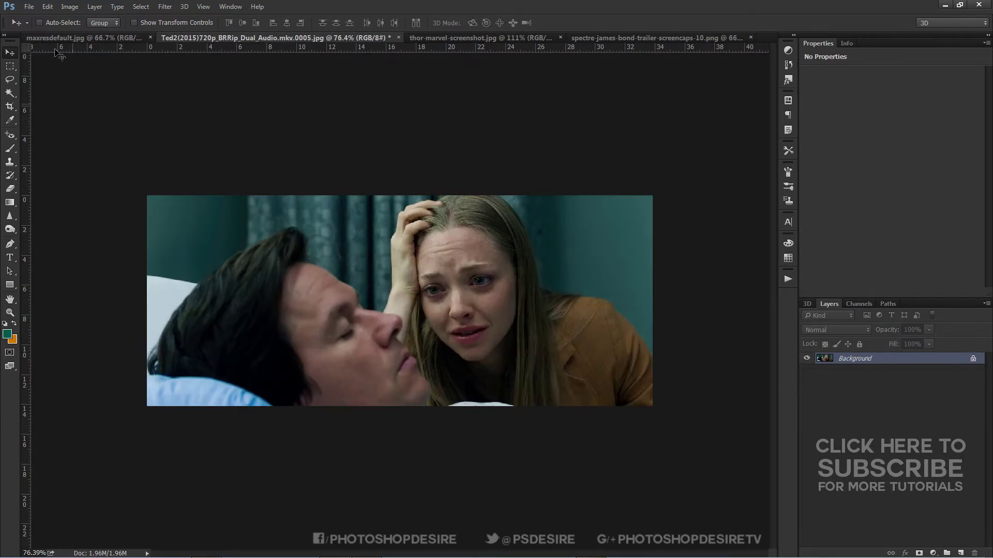
- Open the wedding video file 445469396 from disk
left_click(29, 7)
left_click(41, 29)
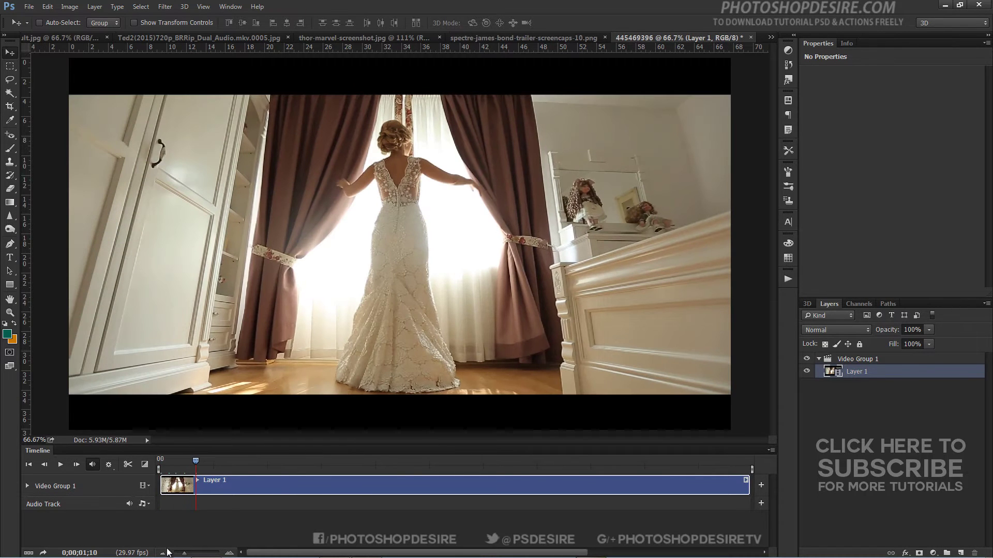
- Scrub the clip to frame 0;00;01;25, the bride opening the curtains, and zoom the canvas to 55.1%
left_click_drag(184, 553, 172, 555)
left_click_drag(166, 461, 219, 464)
left_click(225, 465)
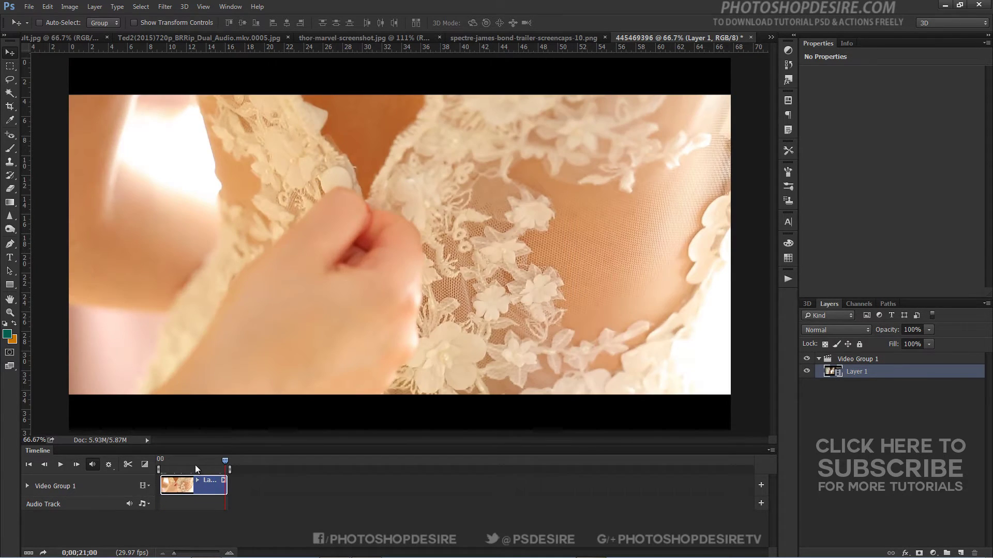
left_click_drag(195, 466, 166, 467)
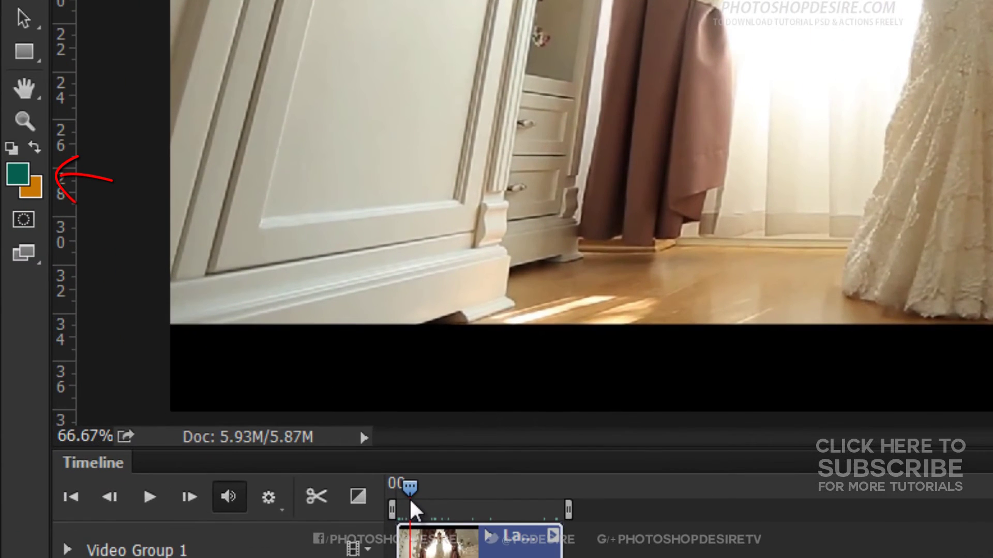
left_click_drag(387, 498, 399, 501)
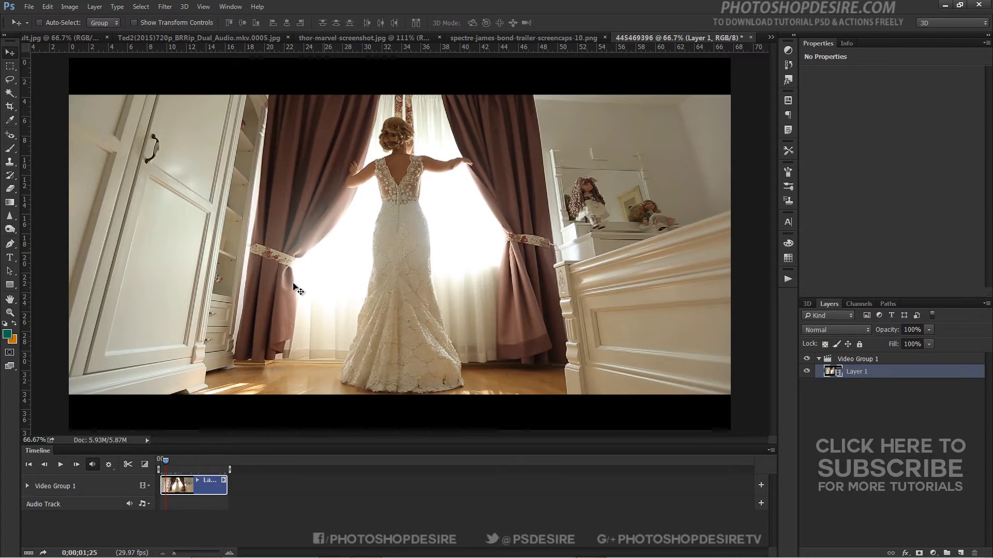
scroll(295, 286, "down", 2)
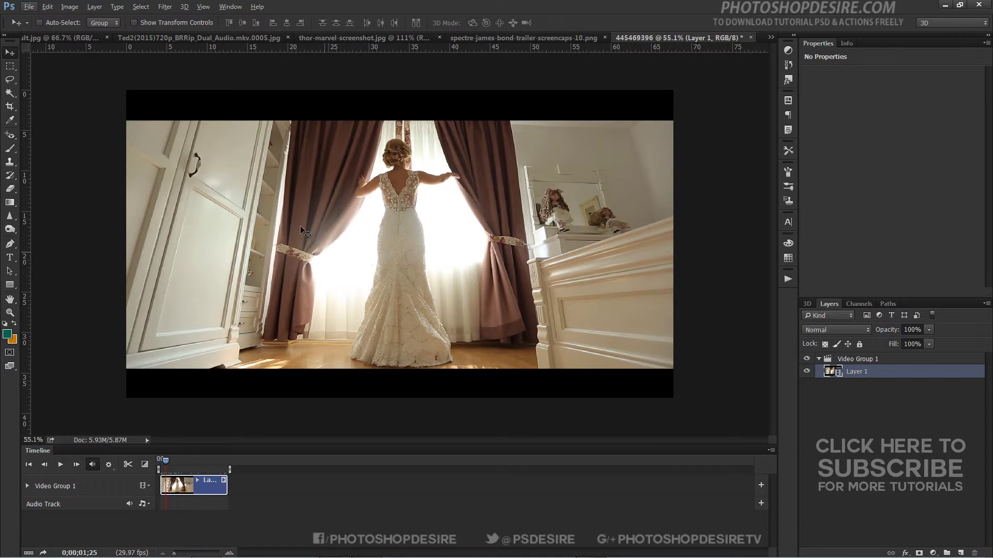
- Add a Threshold adjustment layer above Video Group 1 and set its level to 206
left_click(848, 361)
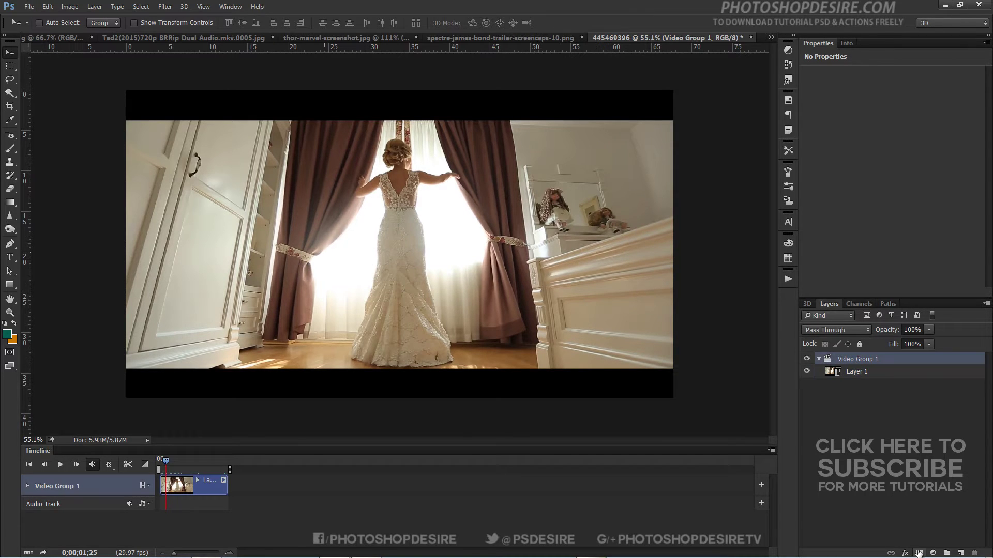
left_click(933, 553)
left_click(940, 517)
left_click_drag(878, 371, 843, 352)
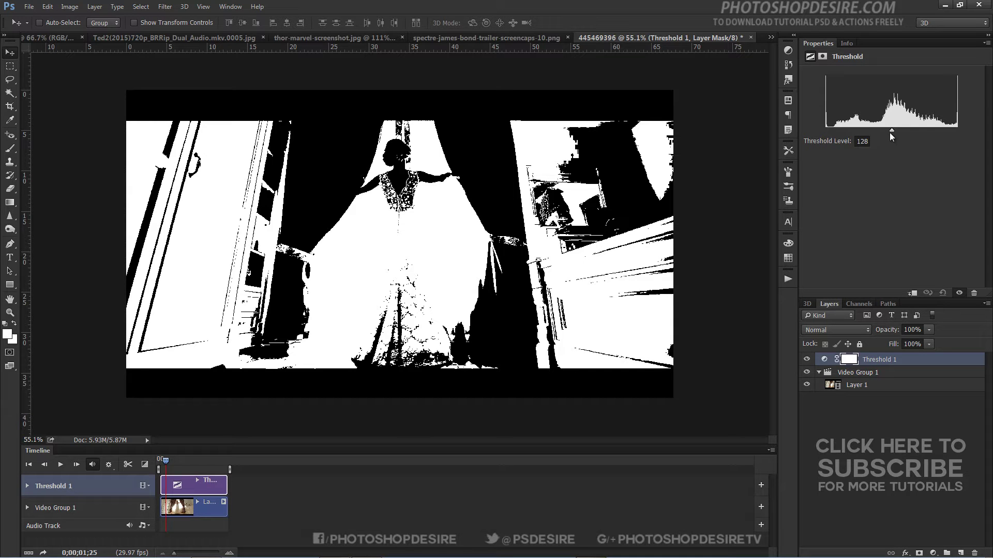
left_click_drag(892, 131, 935, 131)
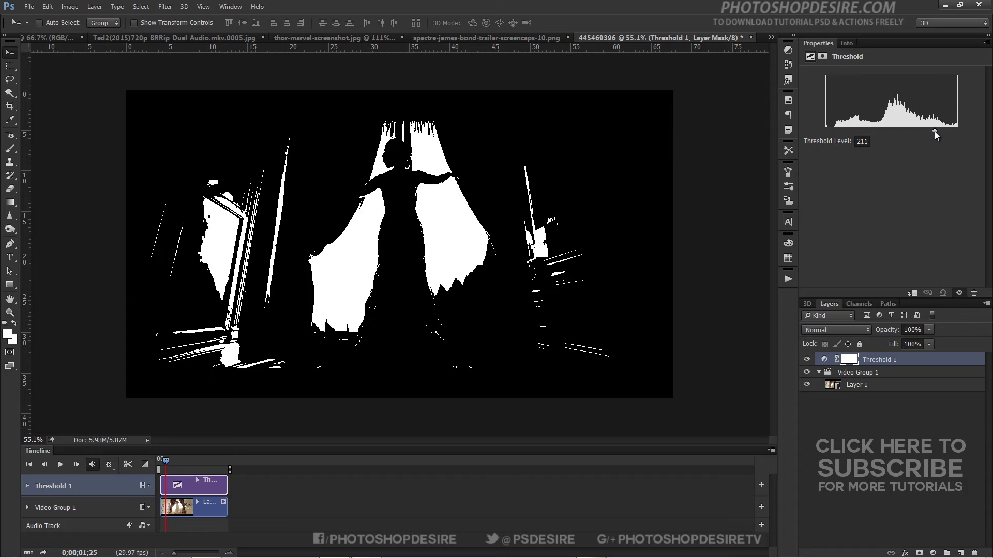
left_click_drag(934, 132, 932, 131)
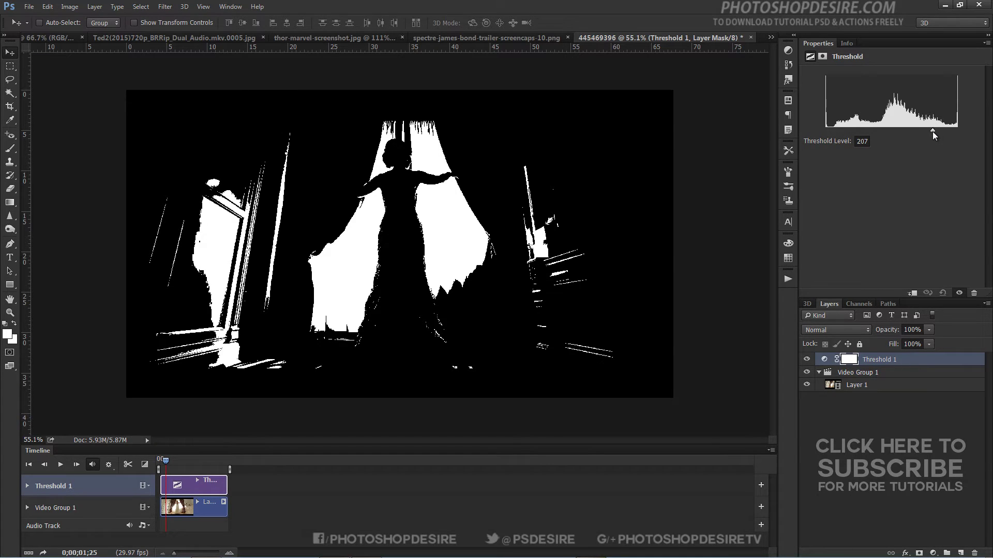
left_click_drag(932, 131, 932, 131)
left_click(825, 360)
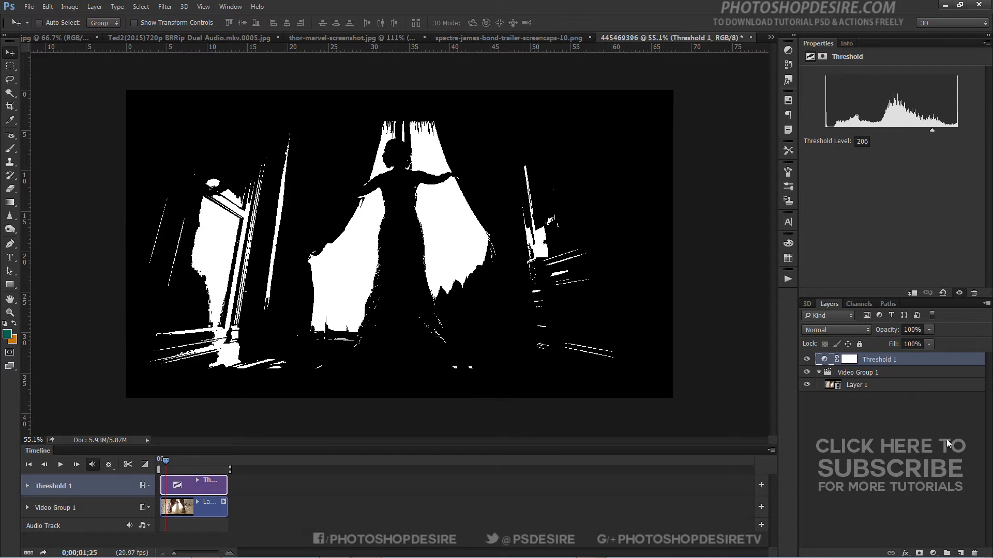
- Add a teal solid colour fill layer blended in Soft Light
left_click(933, 553)
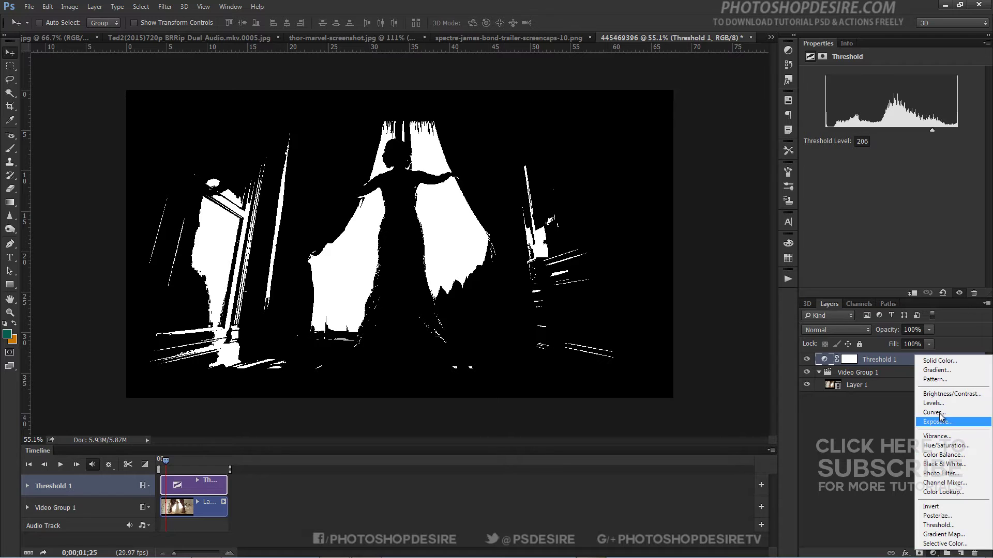
left_click(935, 361)
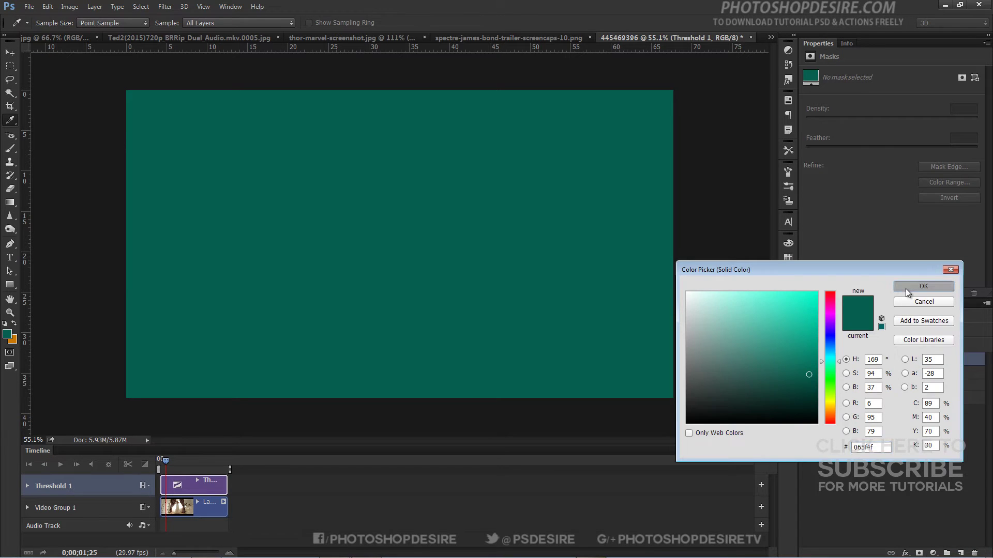
left_click(904, 287)
left_click(853, 330)
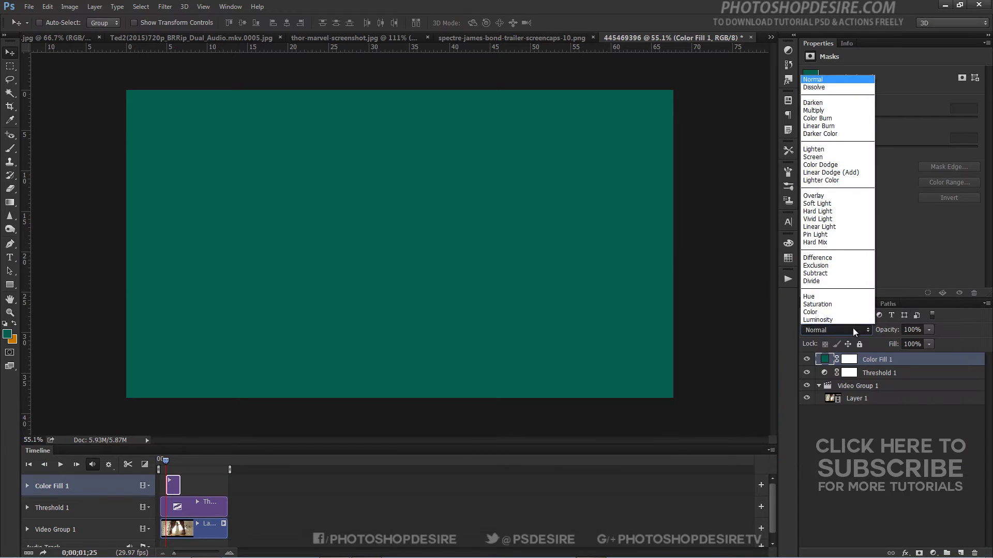
left_click(824, 205)
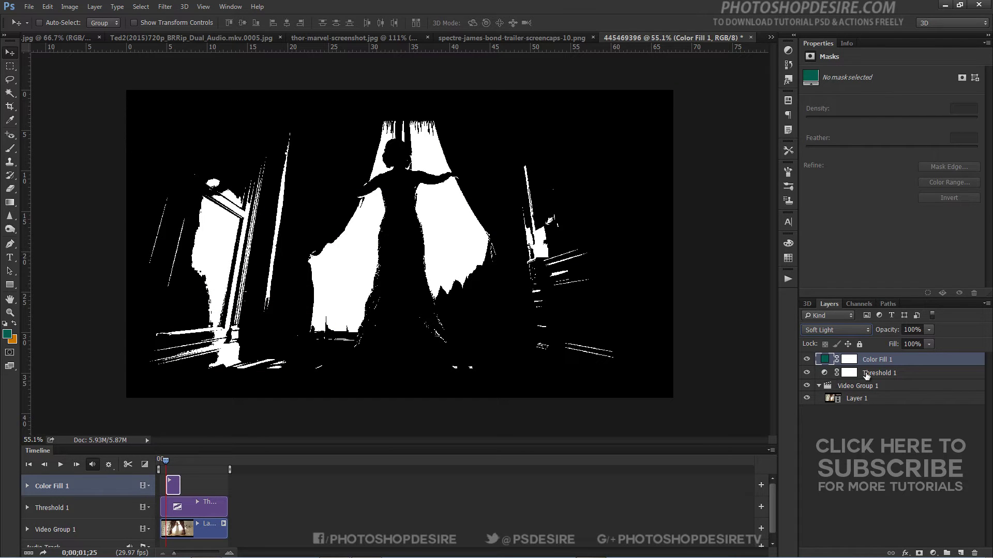
left_click(807, 373)
left_click(807, 373)
- Rename the teal fill layer to 'Shadows'
double_click(882, 360)
type("Shadows")
key("Return")
- Set the Threshold 1 layer's blend mode to Soft Light
left_click(888, 442)
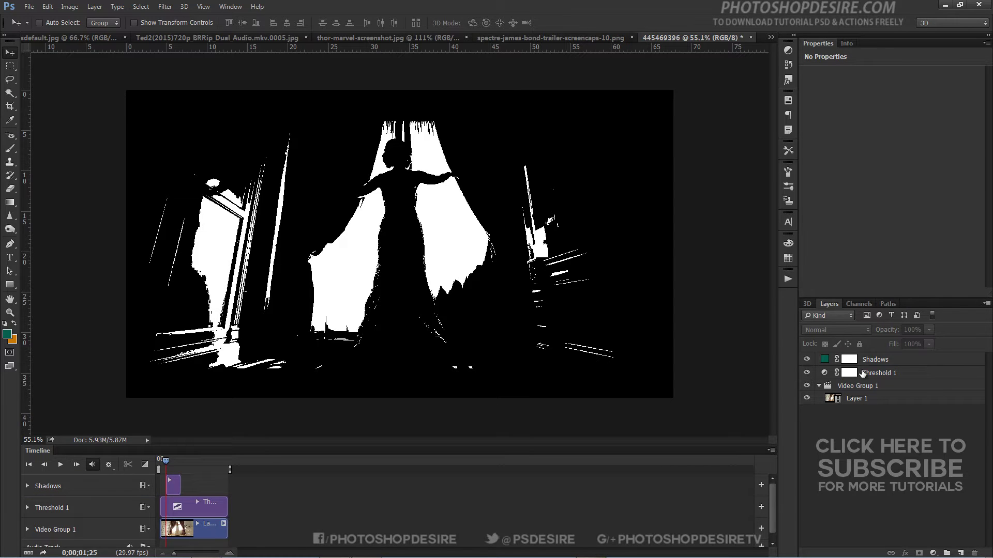
left_click(860, 373)
left_click(836, 330)
left_click(834, 209)
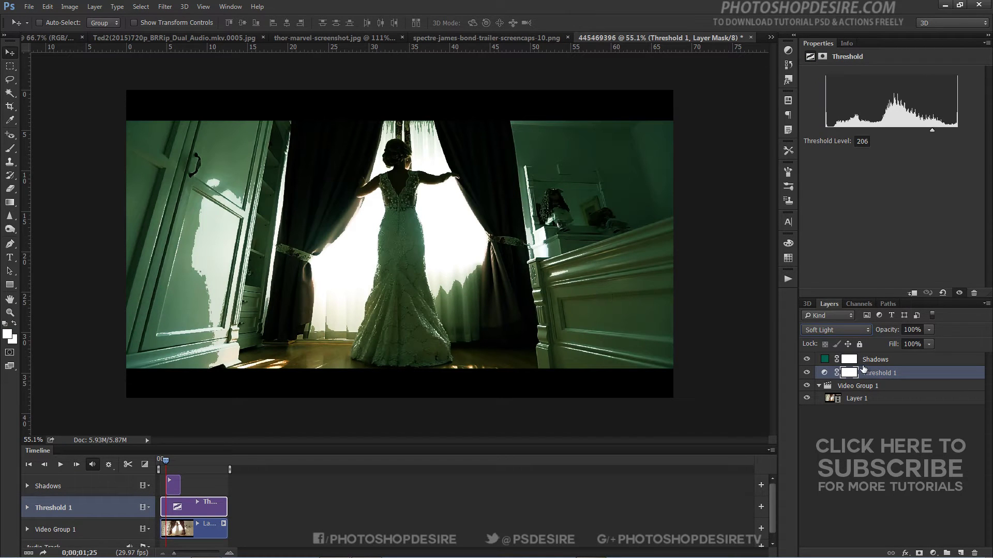
- Stretch the Shadows clip in the timeline to the video's full length
left_click(888, 360)
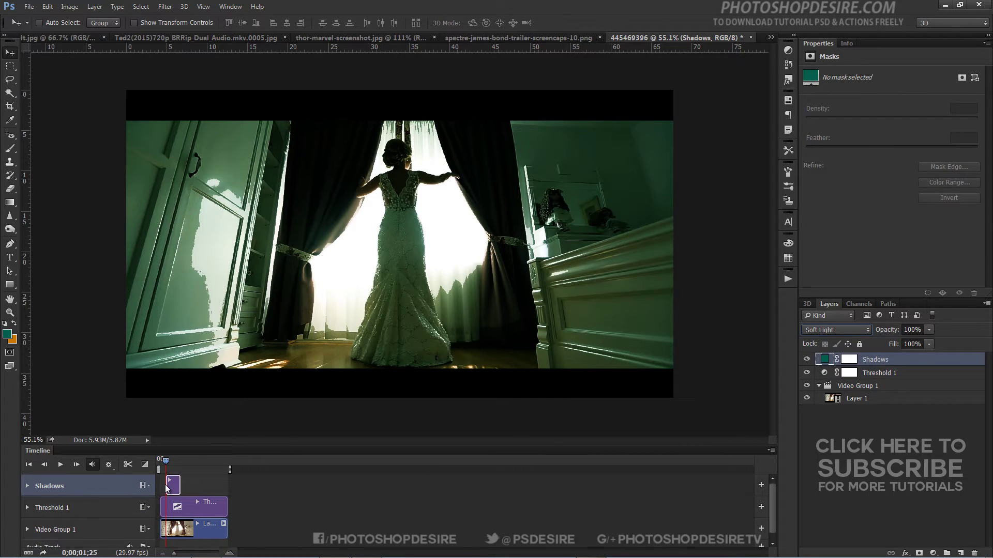
left_click(166, 488)
left_click_drag(167, 485, 228, 484)
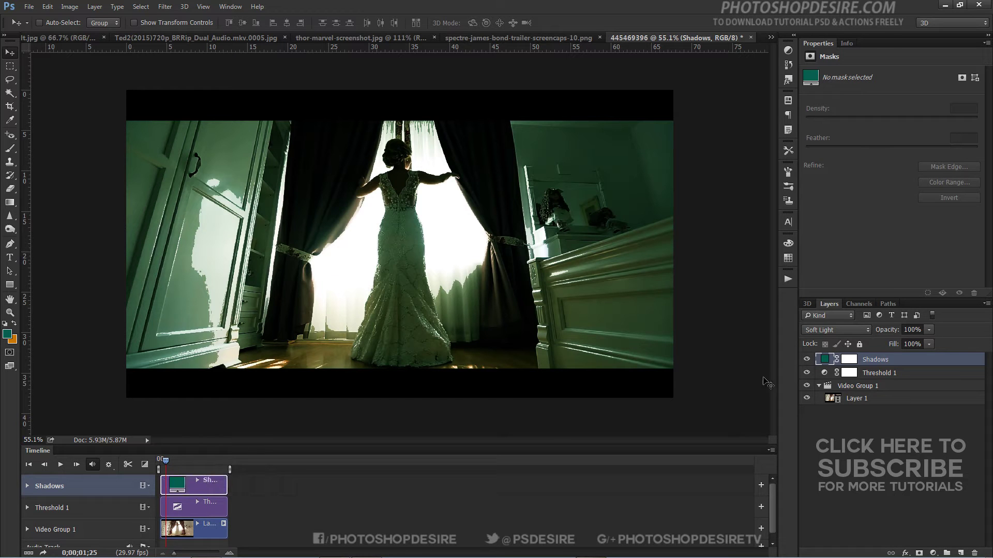
double_click(859, 360)
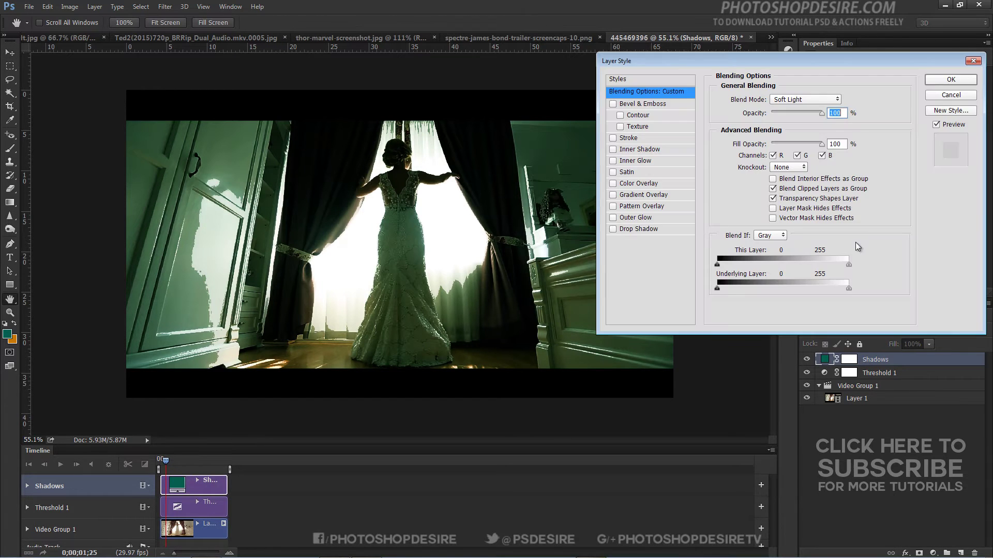
- Split the Shadows Blend If Underlying Layer white slider to 136/196 and apply
mouse_move(718, 290)
left_mouse_down()
mouse_move(774, 287)
mouse_move(709, 289)
left_mouse_up()
left_click_drag(848, 288, 795, 288)
left_click_drag(795, 287, 800, 289)
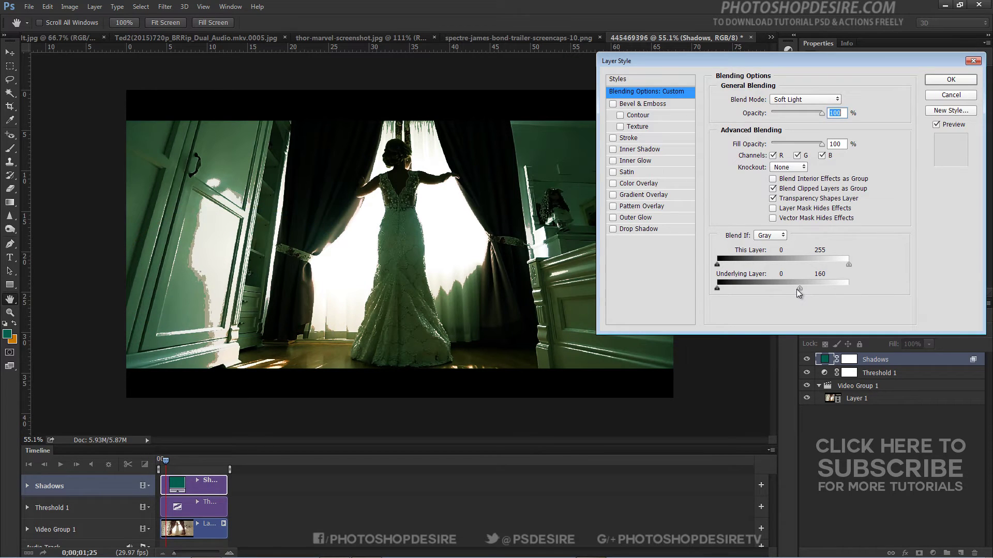
left_click_drag(803, 290, 808, 289)
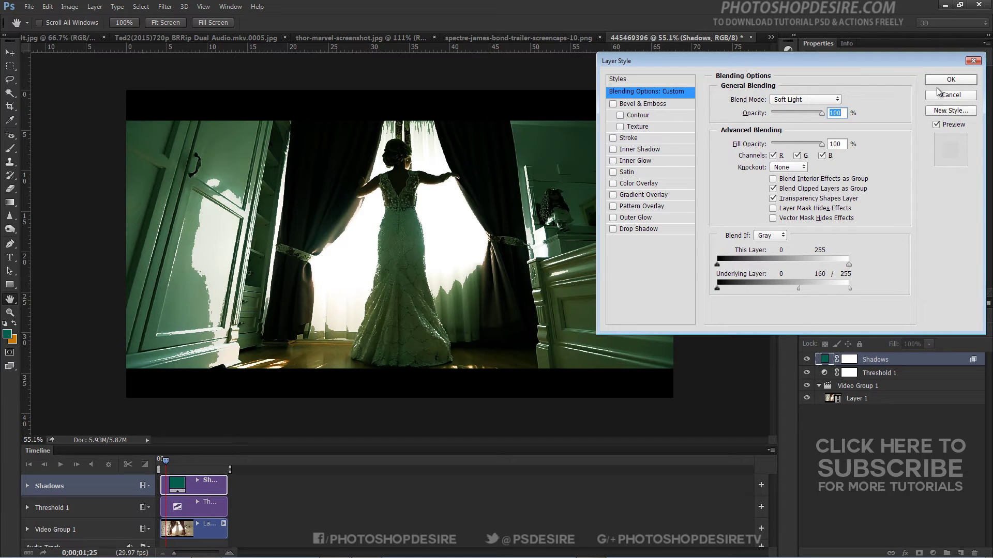
left_click_drag(853, 289, 844, 290)
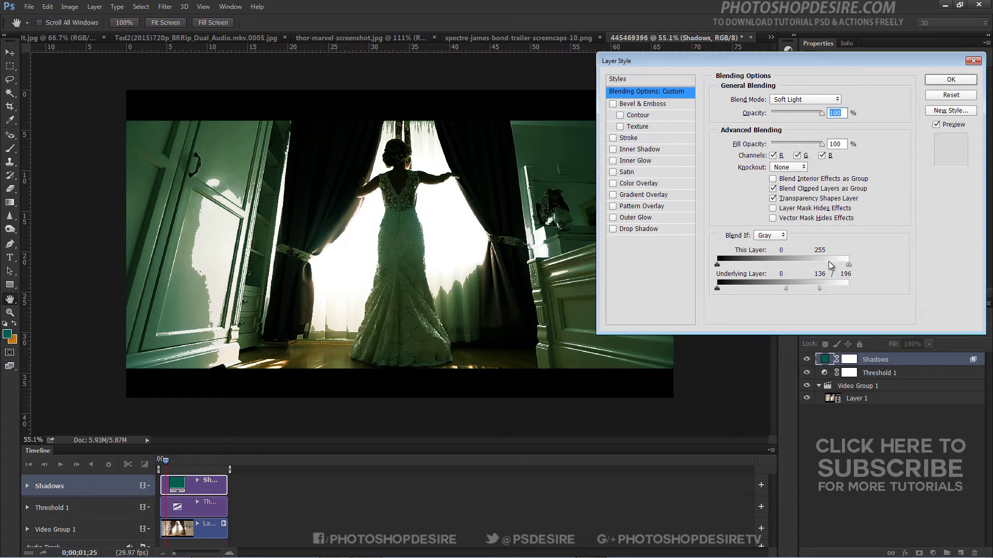
left_click(950, 79)
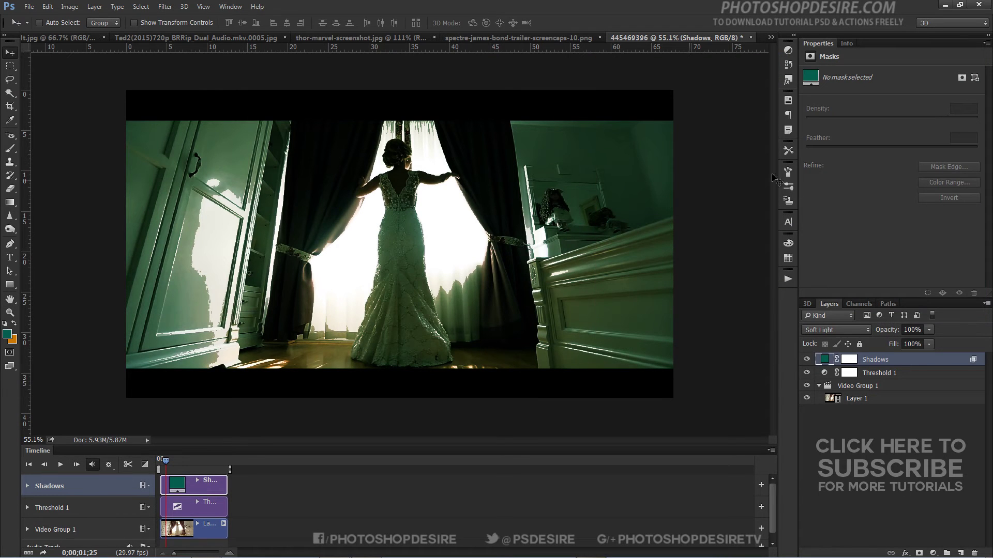
- Hide the Shadows layer and swap colours so orange c97705 is the foreground
left_click(807, 373)
left_click(807, 373)
left_click(807, 359)
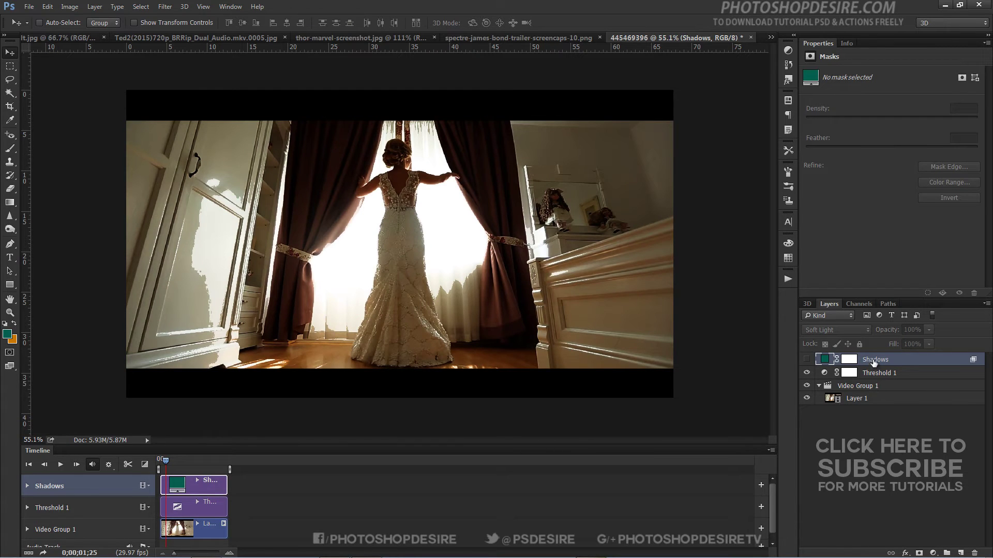
left_click(15, 325)
left_click(932, 553)
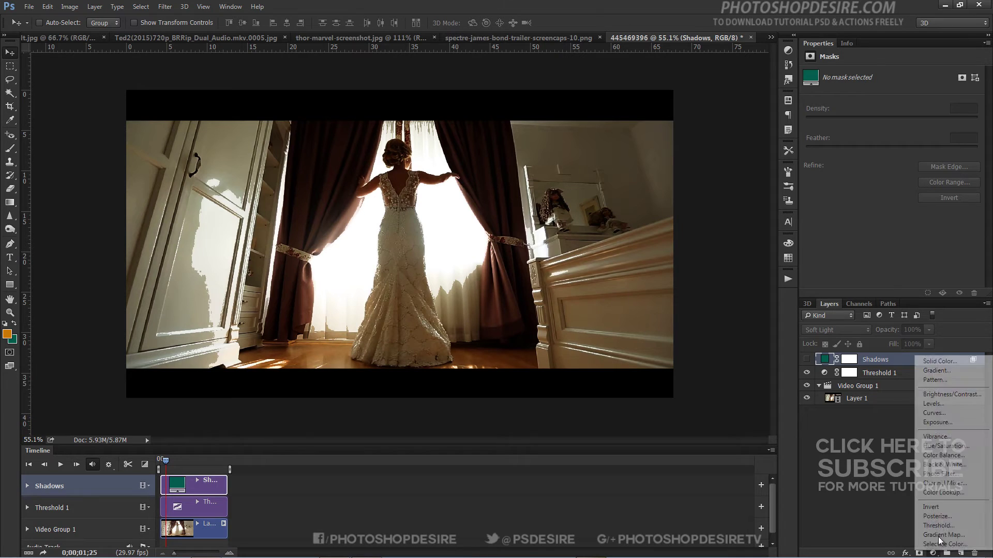
- Add an orange c97705 solid colour fill in Soft Light and name it 'Highlights'
left_click(931, 361)
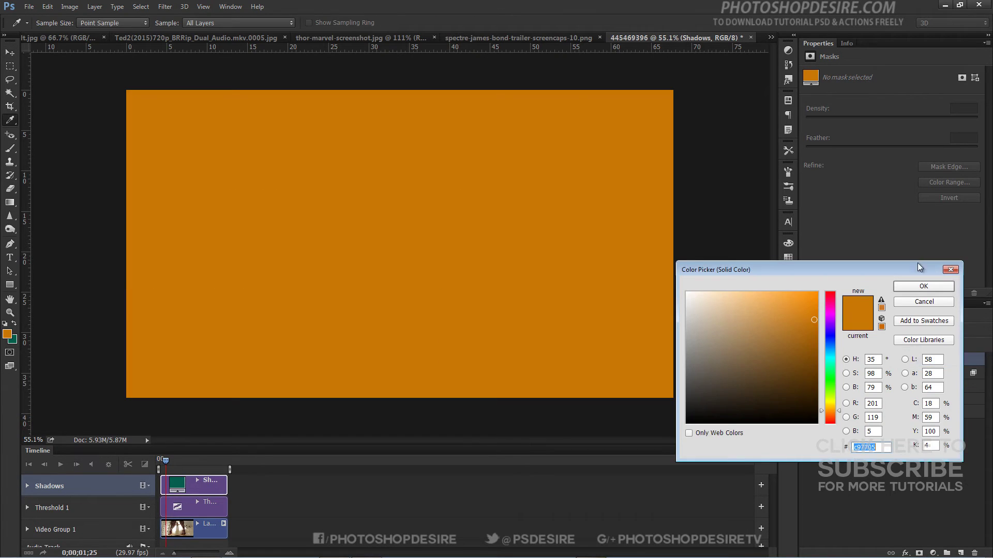
left_click(921, 284)
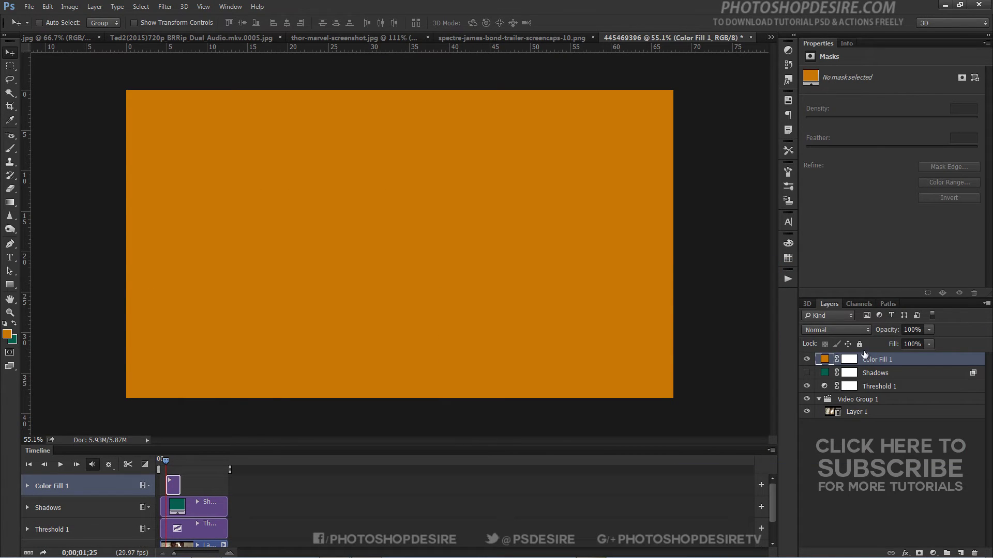
left_click(836, 330)
left_click(823, 206)
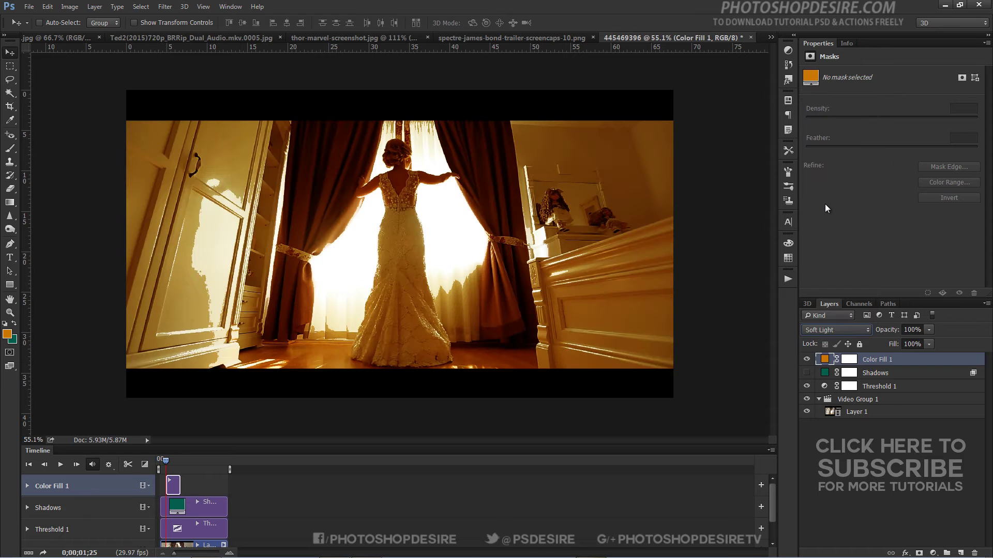
double_click(871, 362)
type("Highlights")
left_click(882, 445)
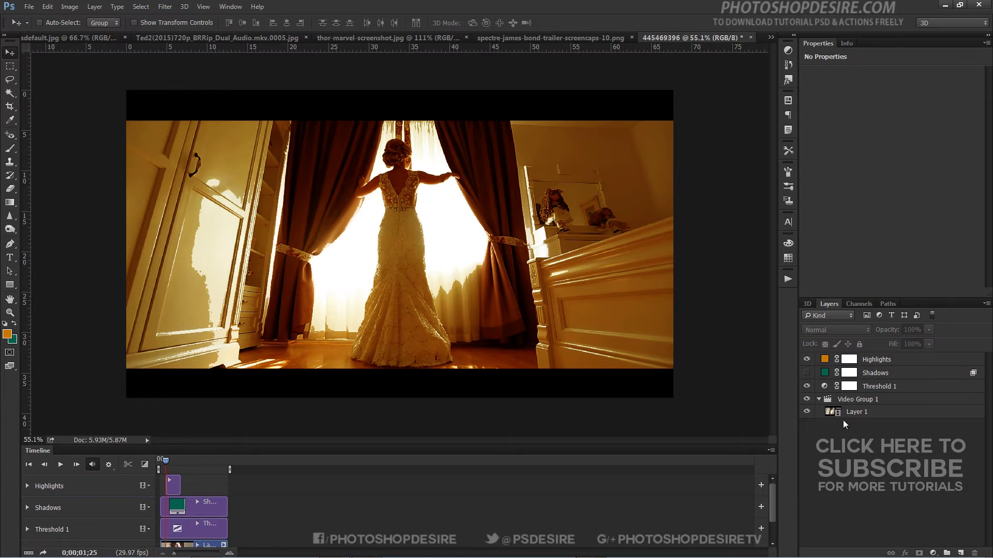
- Split the Highlights Blend If Underlying Layer black slider to 134/197 and apply
left_click(868, 362)
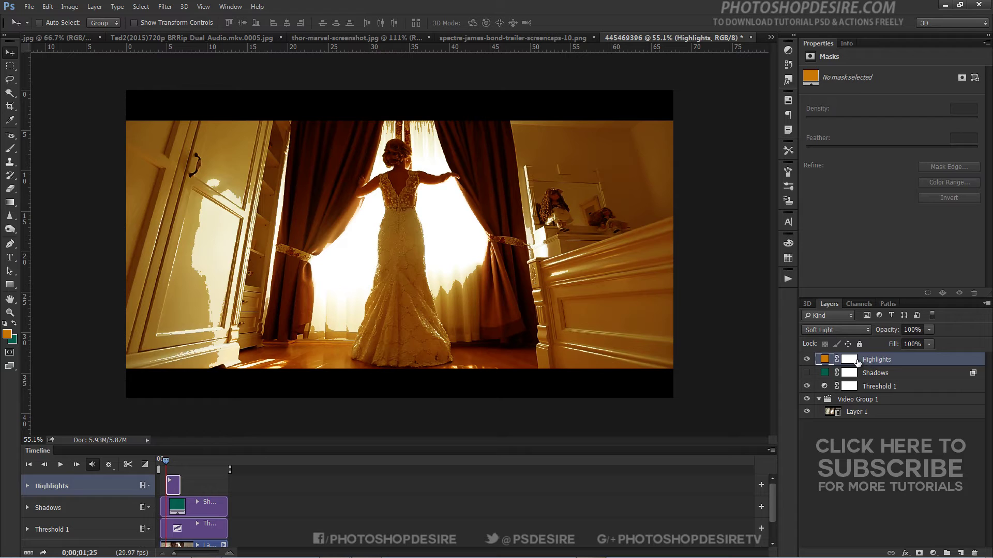
left_click(850, 359)
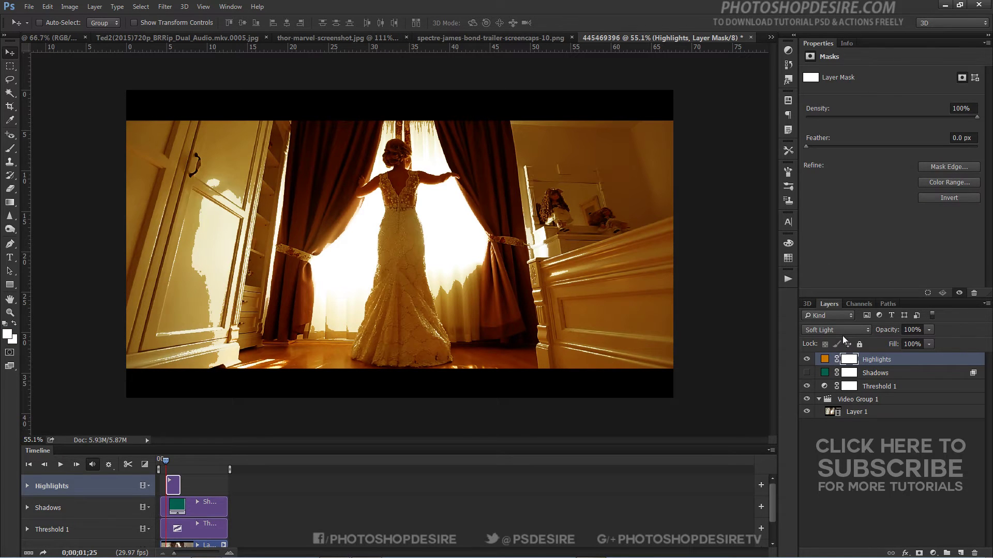
double_click(910, 360)
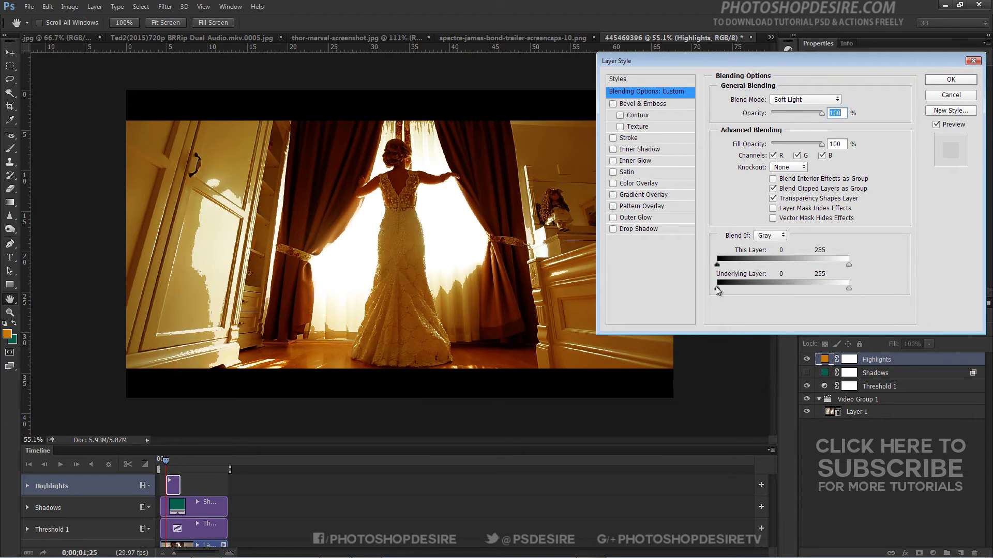
left_click_drag(718, 289, 799, 302)
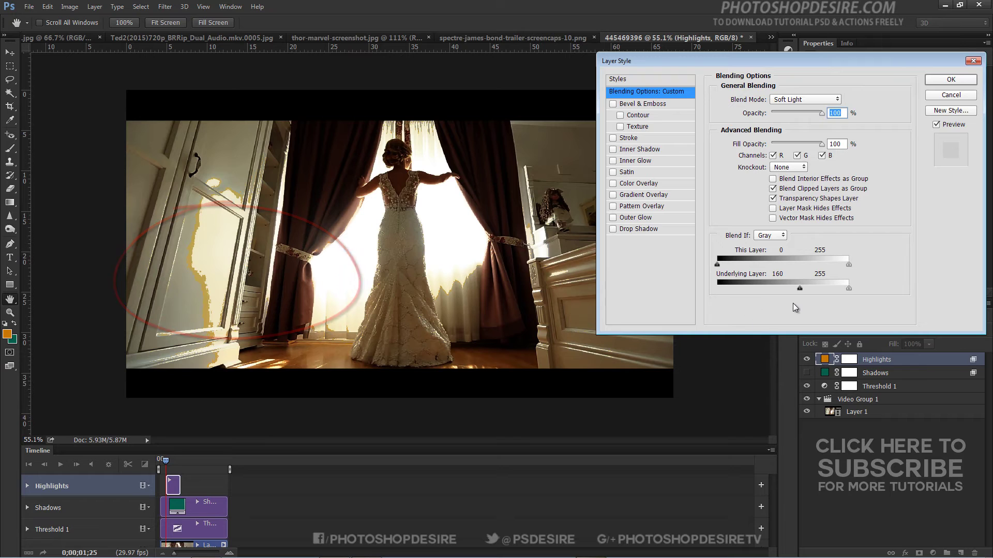
key("alt")
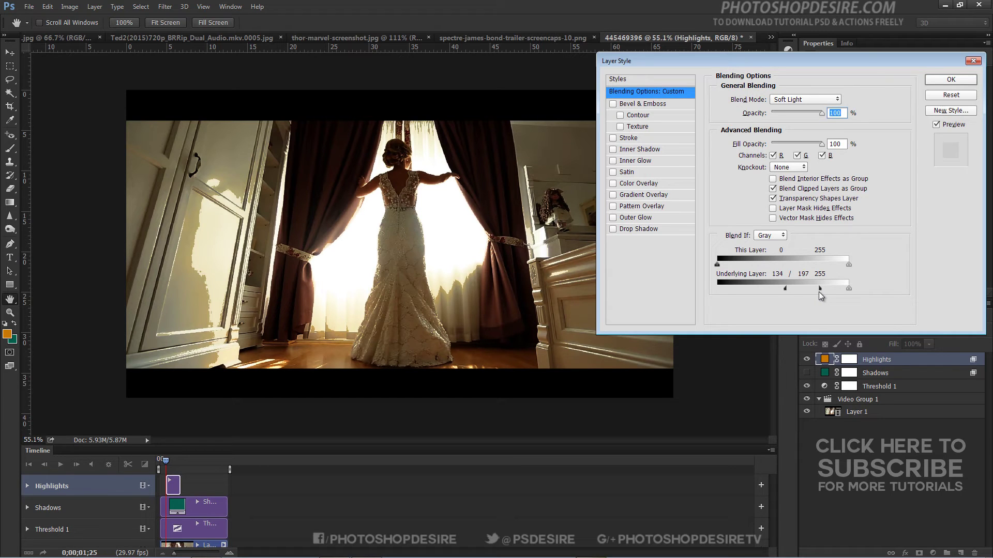
left_click(949, 81)
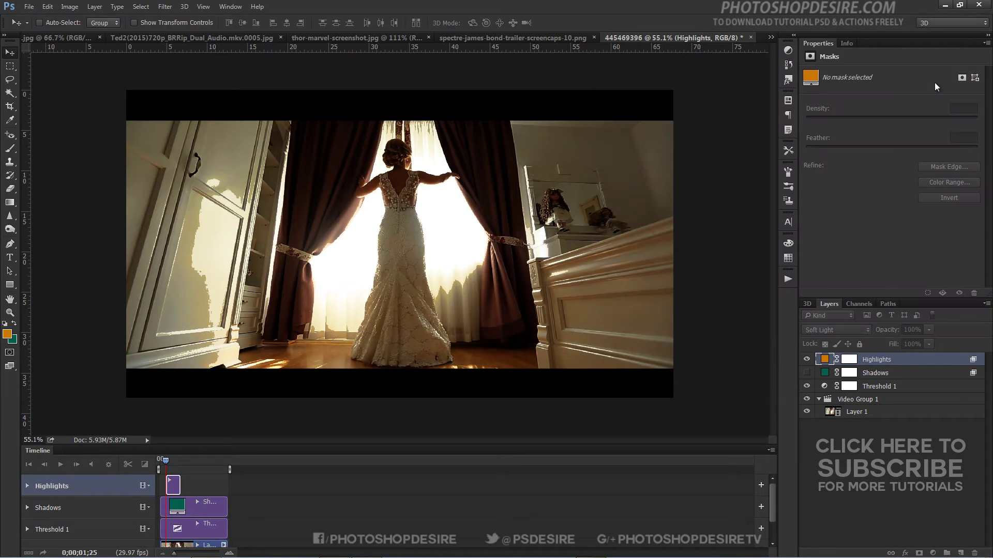
- Hide Threshold 1, show Shadows, and extend the Highlights clip to the video's full length
left_click(864, 439)
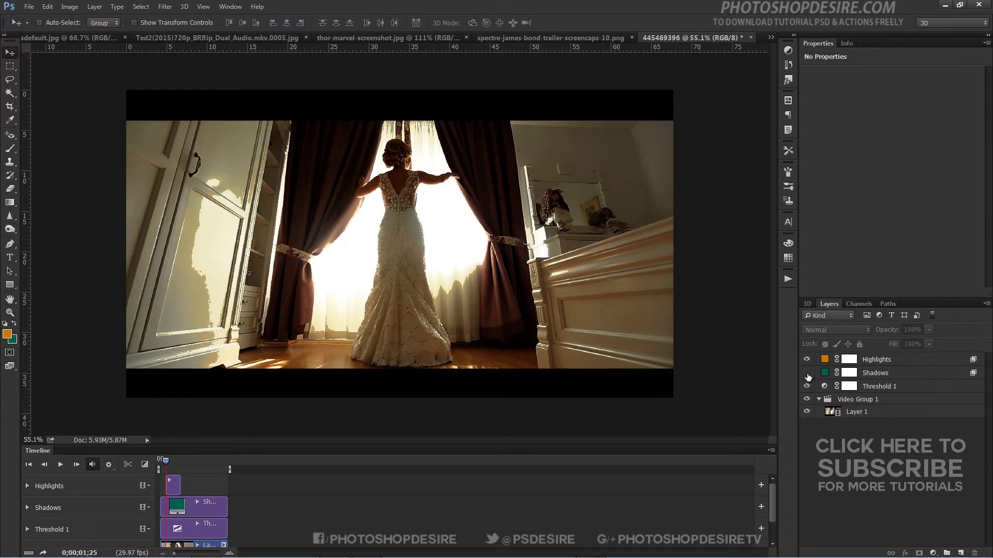
left_click(846, 389)
left_click(807, 386)
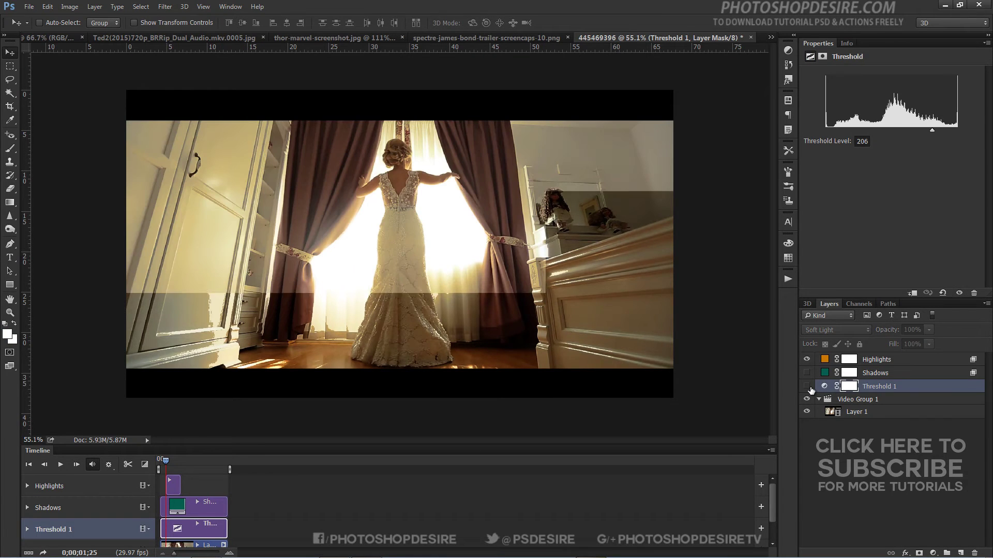
left_click(806, 373)
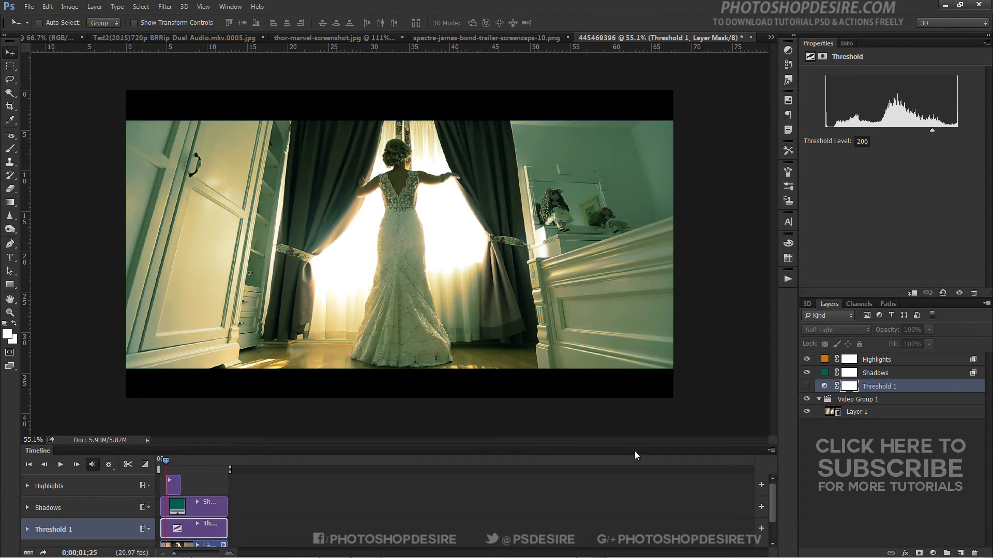
left_click(170, 485)
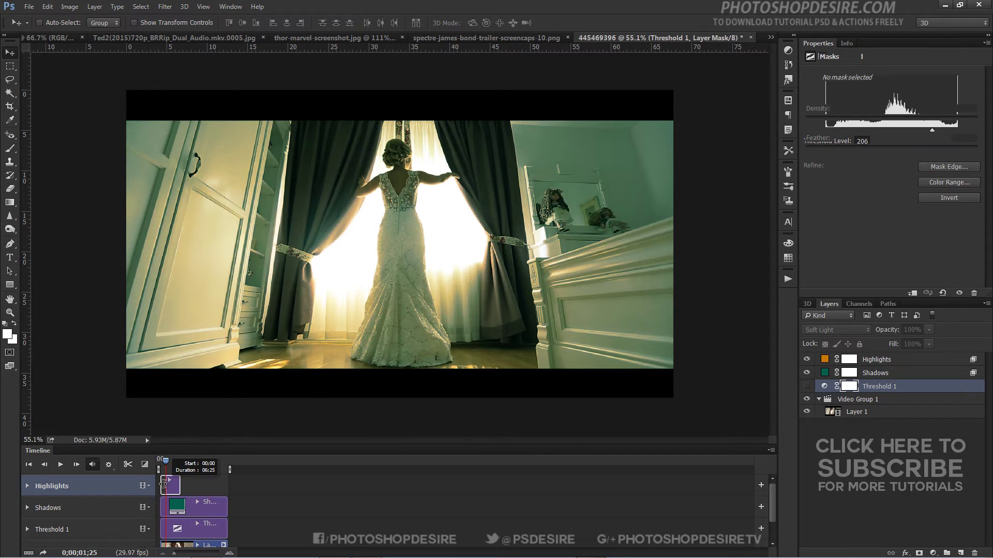
left_click_drag(176, 489, 228, 489)
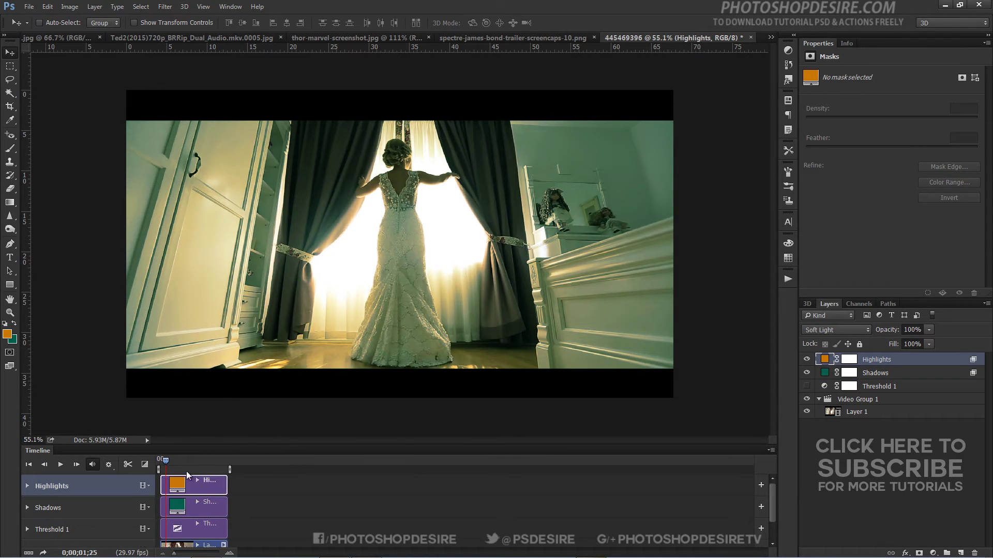
- Lower Highlights opacity to 38% and Shadows to 80%, then compare the grade with the original
left_click(871, 373)
left_click(874, 362)
left_click(928, 330)
left_click(898, 373)
left_click(928, 331)
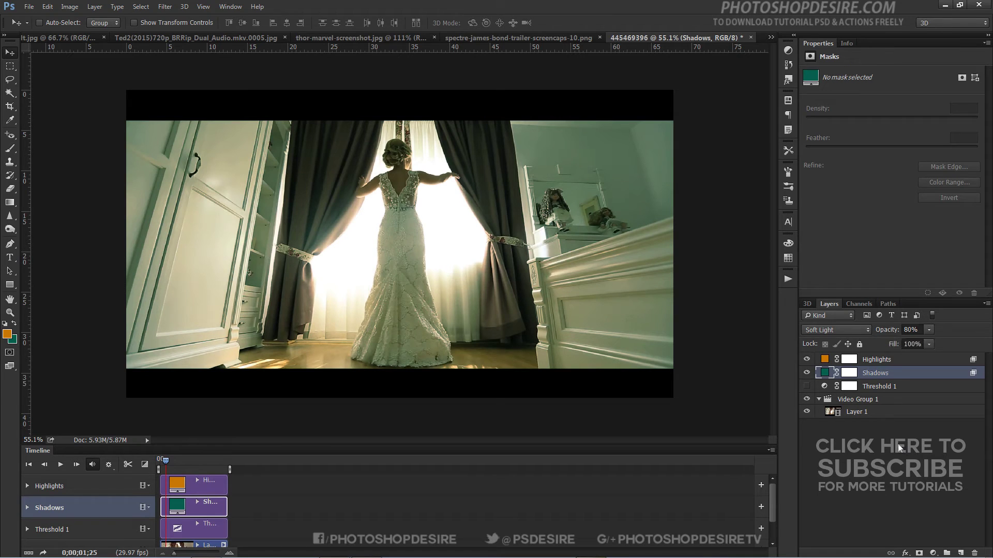
left_click(809, 422)
left_click(806, 412, "alt")
left_click(806, 413, "alt")
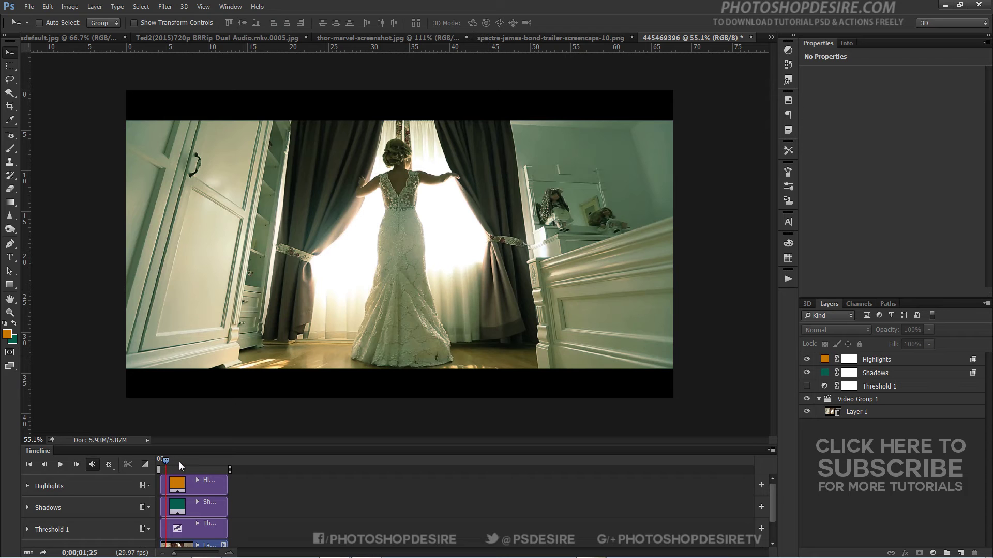
- Scrub to the bride close-up, wedding rings and engraving frames, then return to the shoes frame
left_click_drag(178, 462, 184, 461)
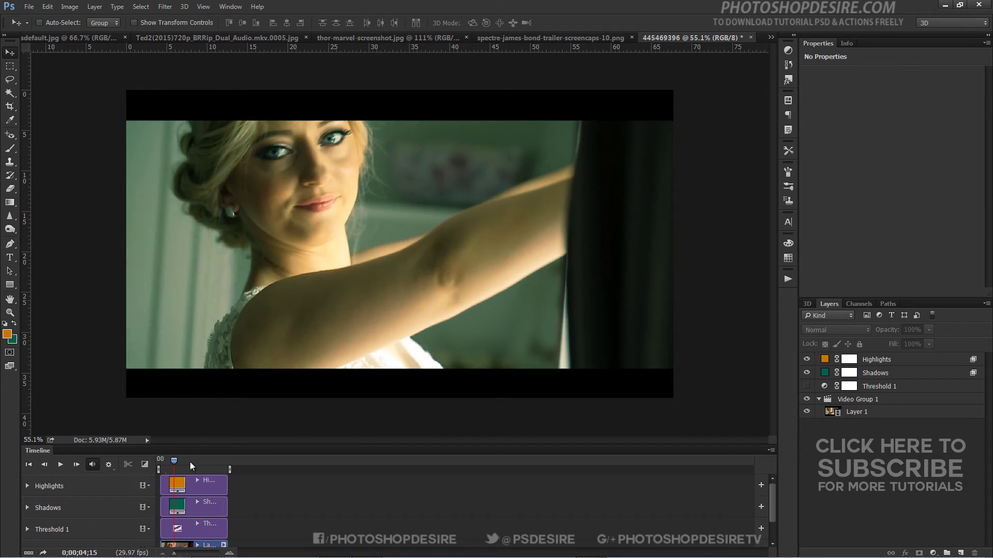
left_click(187, 461)
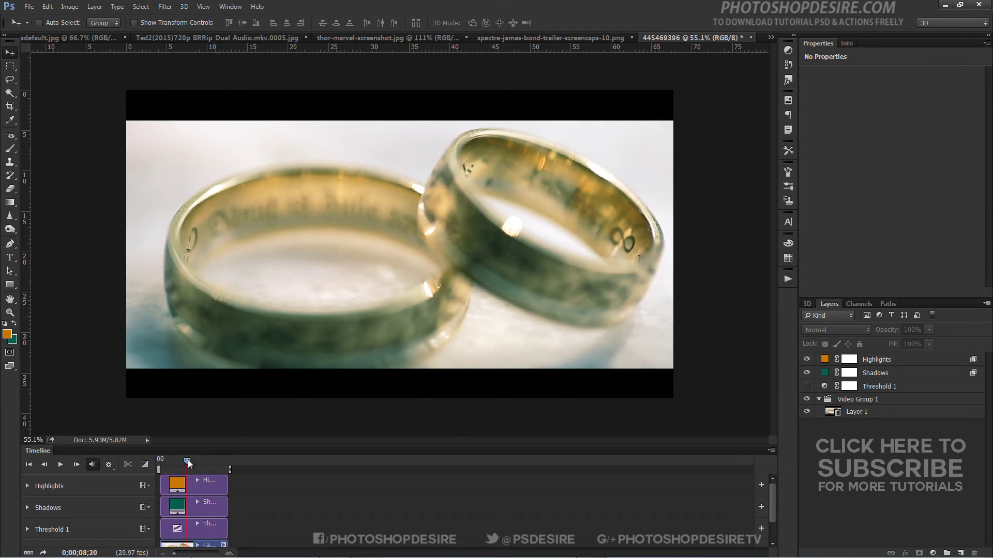
left_click_drag(191, 460, 223, 464)
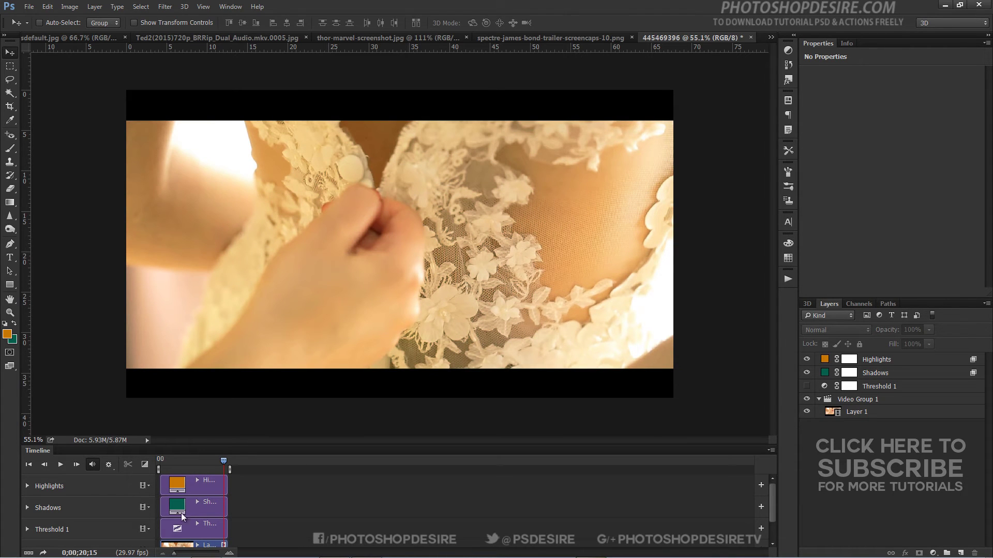
left_click(214, 462)
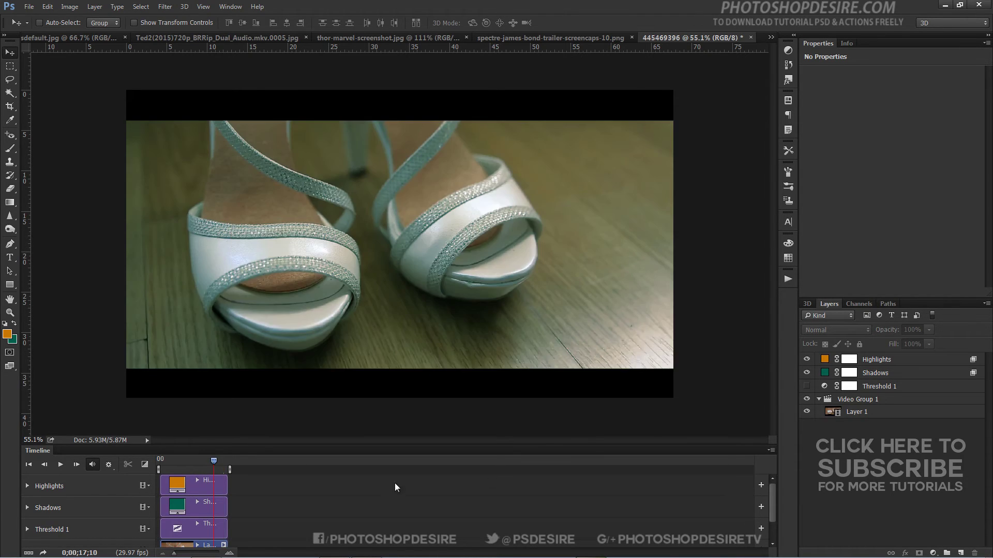
- Toggle the grading layers to compare the shoes shot with and without the teal-orange grade
left_click(806, 413, "alt")
left_click(806, 413, "alt")
left_click(806, 412, "alt")
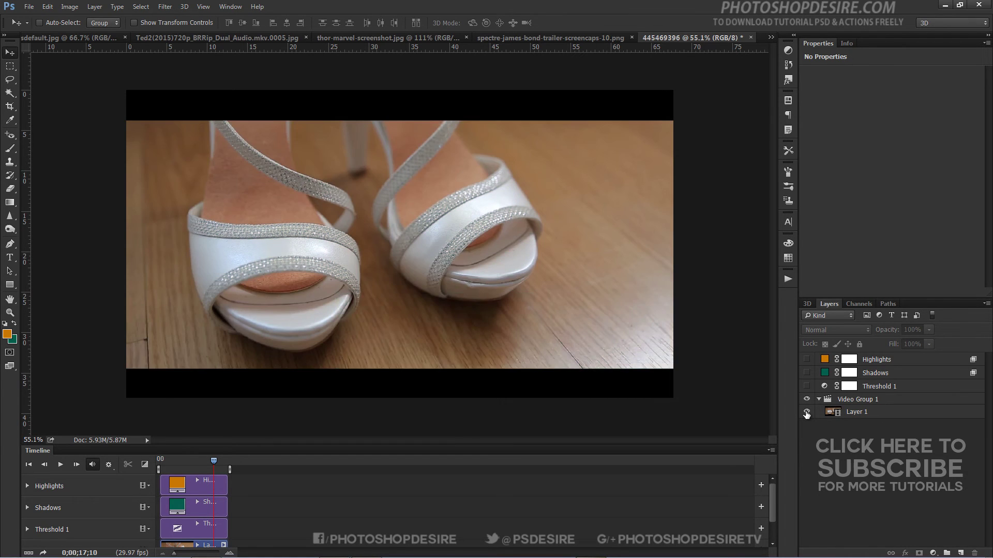
left_click(806, 412, "alt")
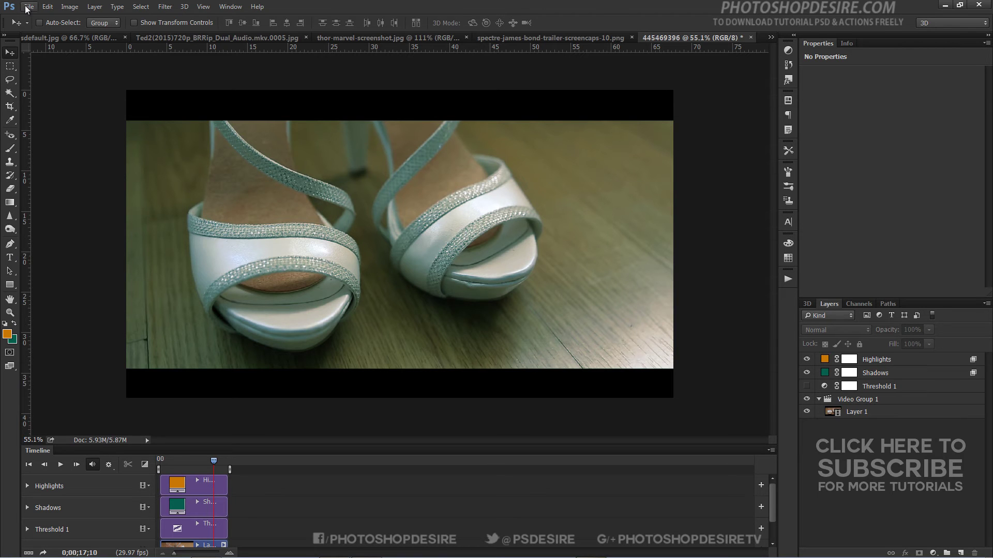
- Look over the File menu's Export options without exporting, then select the Highlights fill layer
left_click(27, 7)
mouse_move(81, 219)
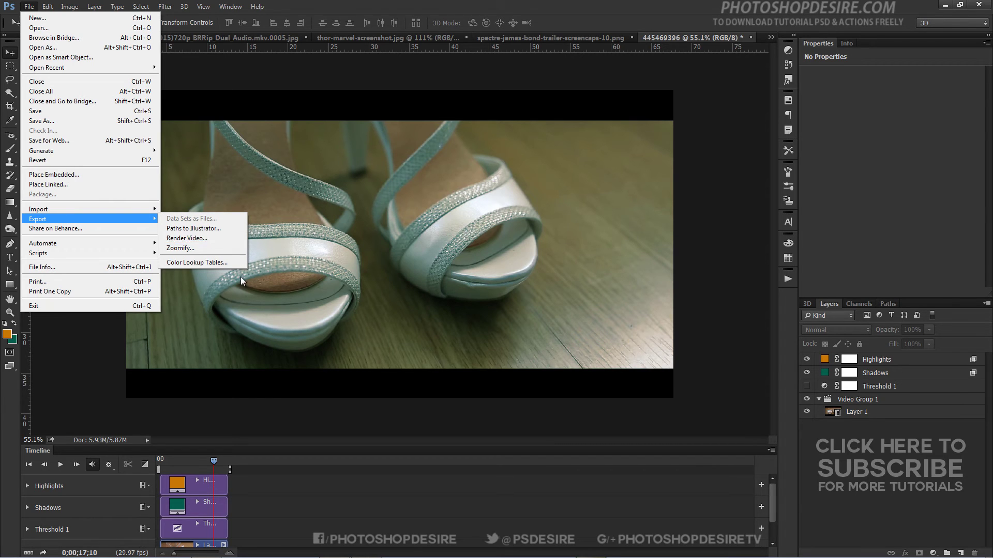
left_click(909, 483)
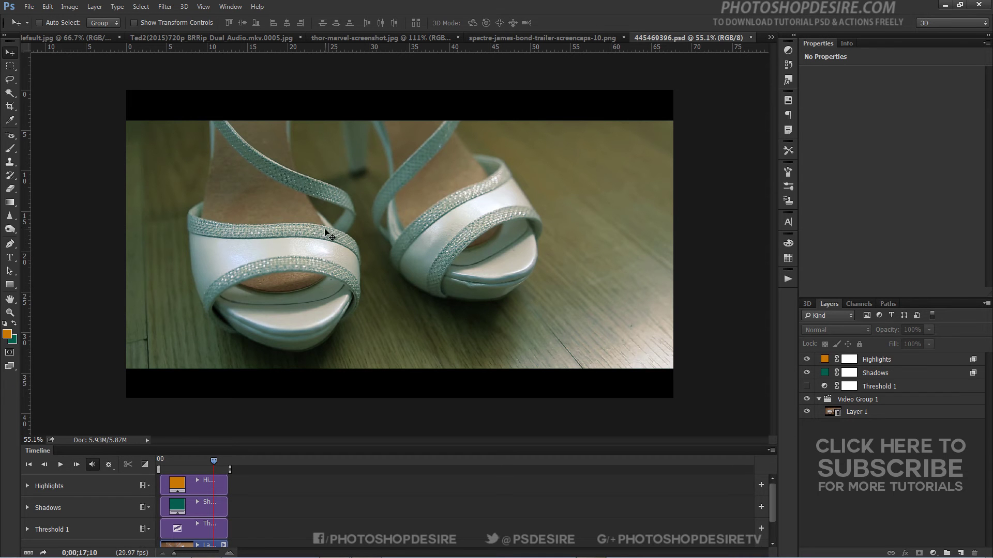
left_click(872, 362)
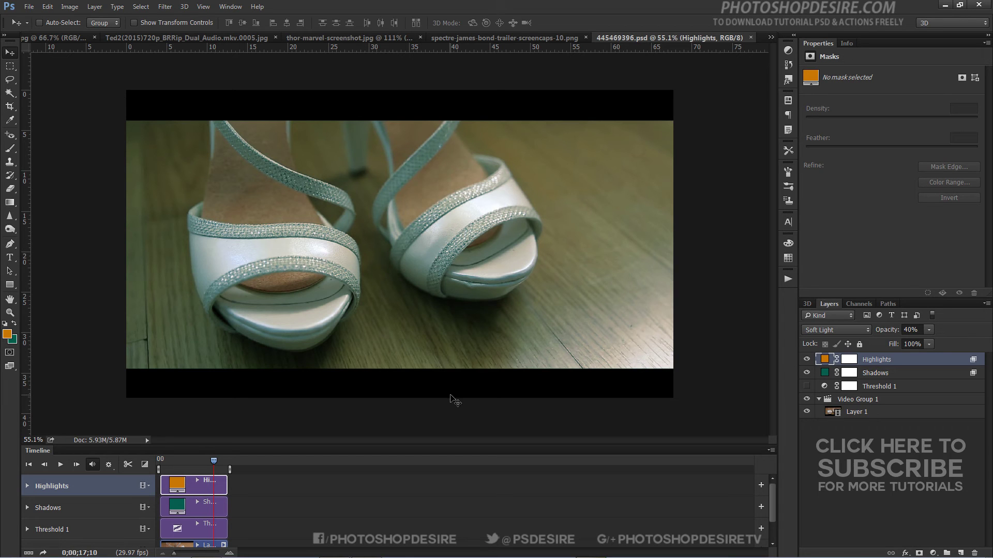
- Split the Shadows layer's Blend If Underlying Layer white slider down to 0
double_click(967, 358)
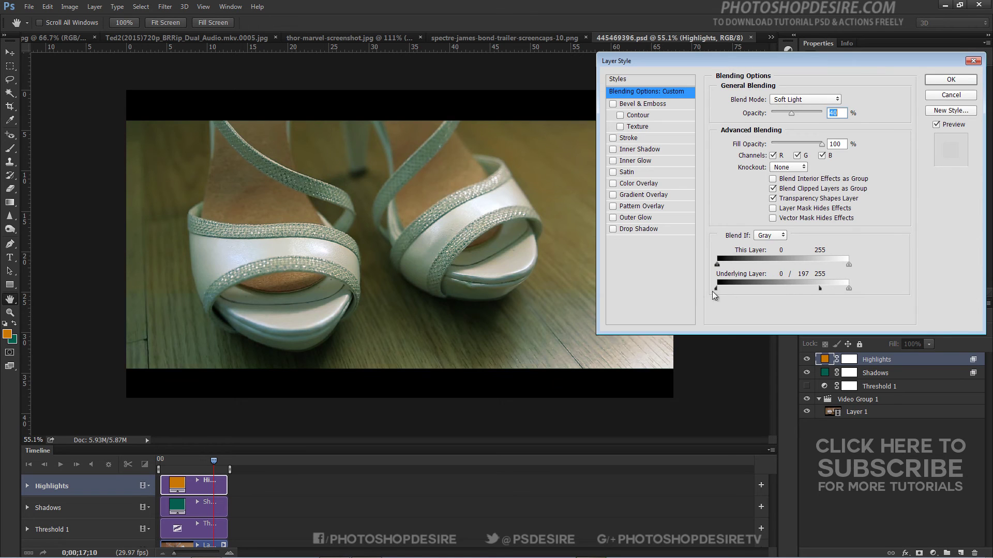
left_click(935, 82)
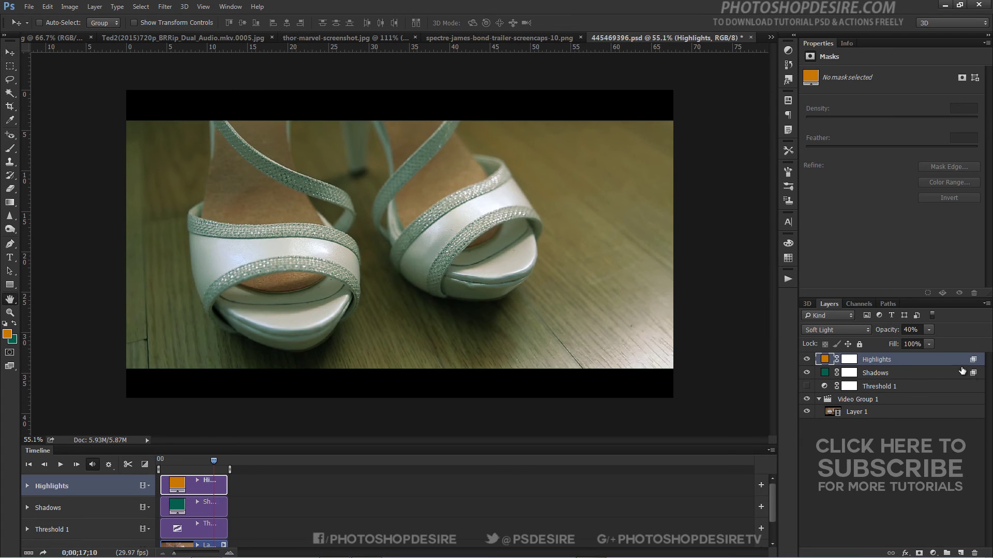
double_click(971, 374)
left_click_drag(784, 288, 701, 288)
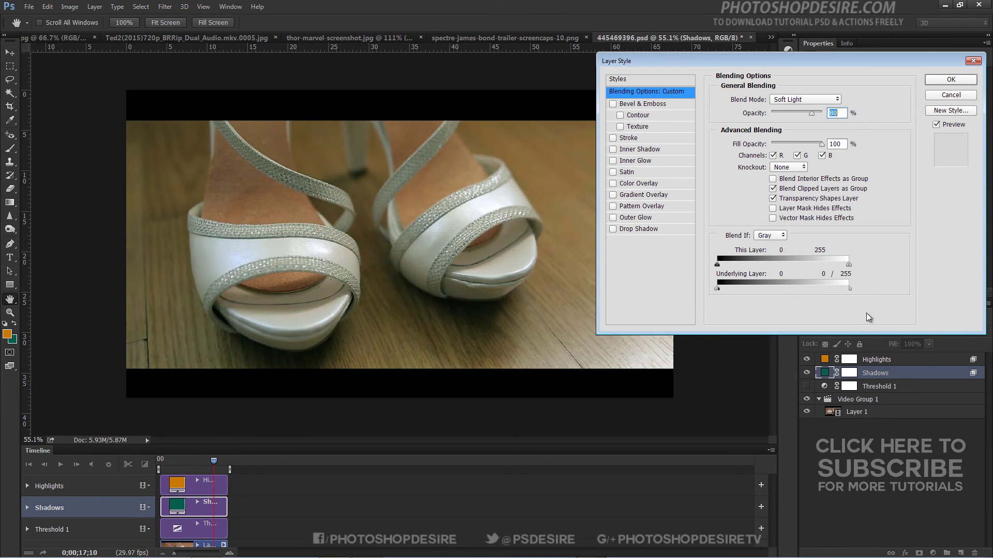
left_click(939, 82)
- Toggle the grade off and on, then review the opening, 4-second, rings and later frames
left_click(806, 411, "alt")
left_click(805, 411, "alt")
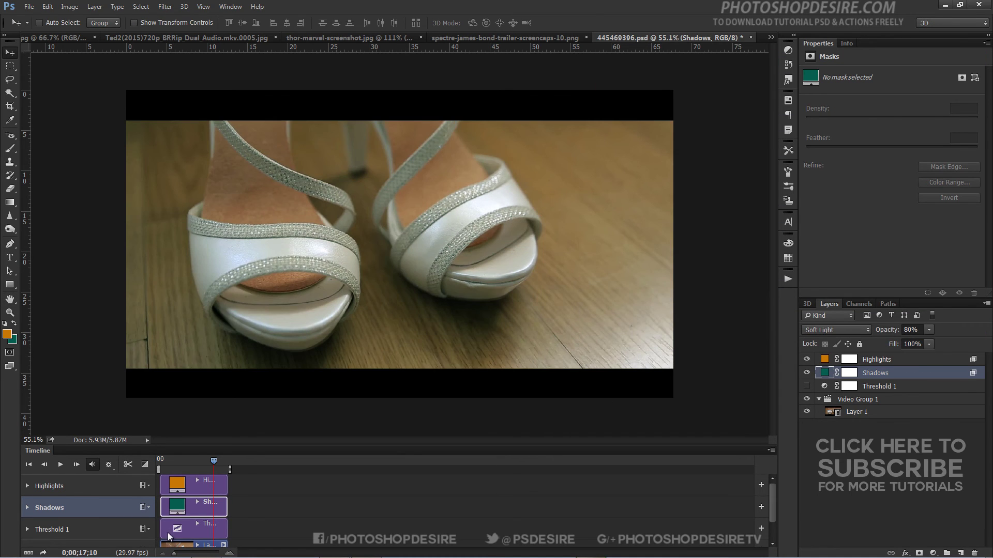
left_click(166, 460)
left_click(173, 463)
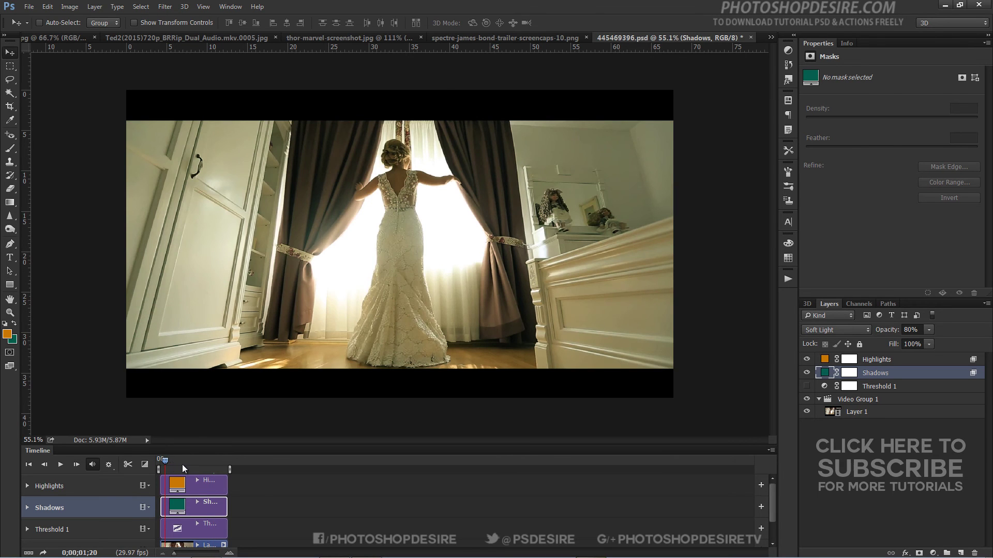
left_click(188, 463)
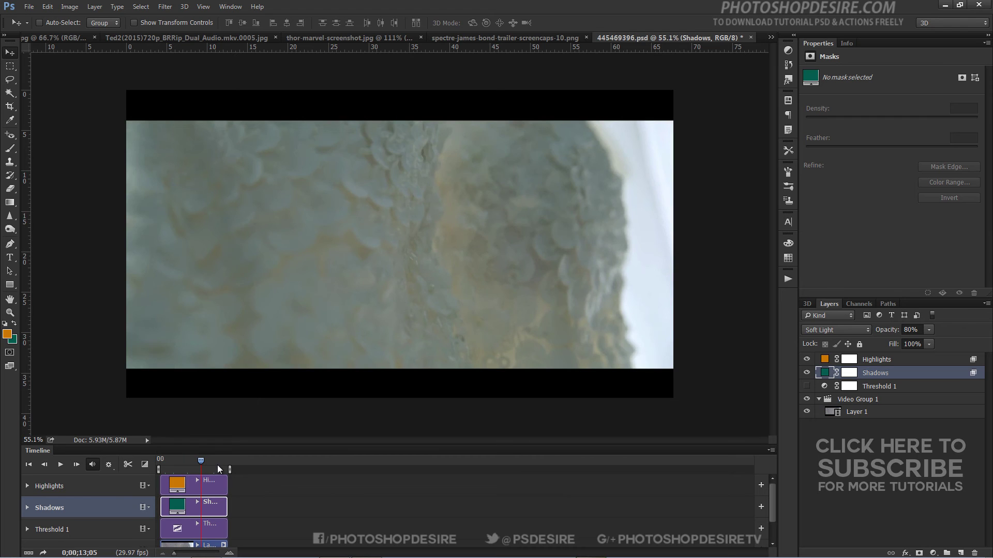
left_click(218, 466)
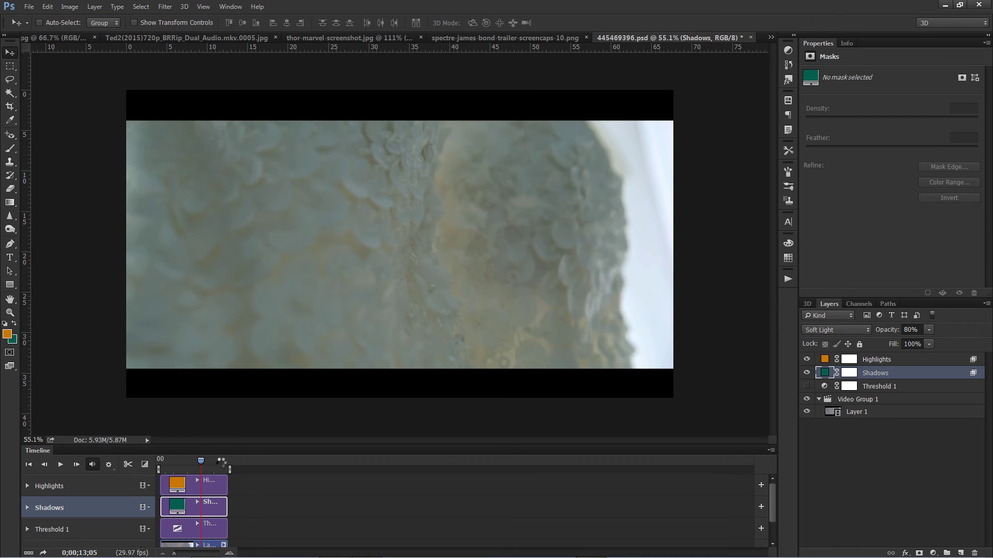